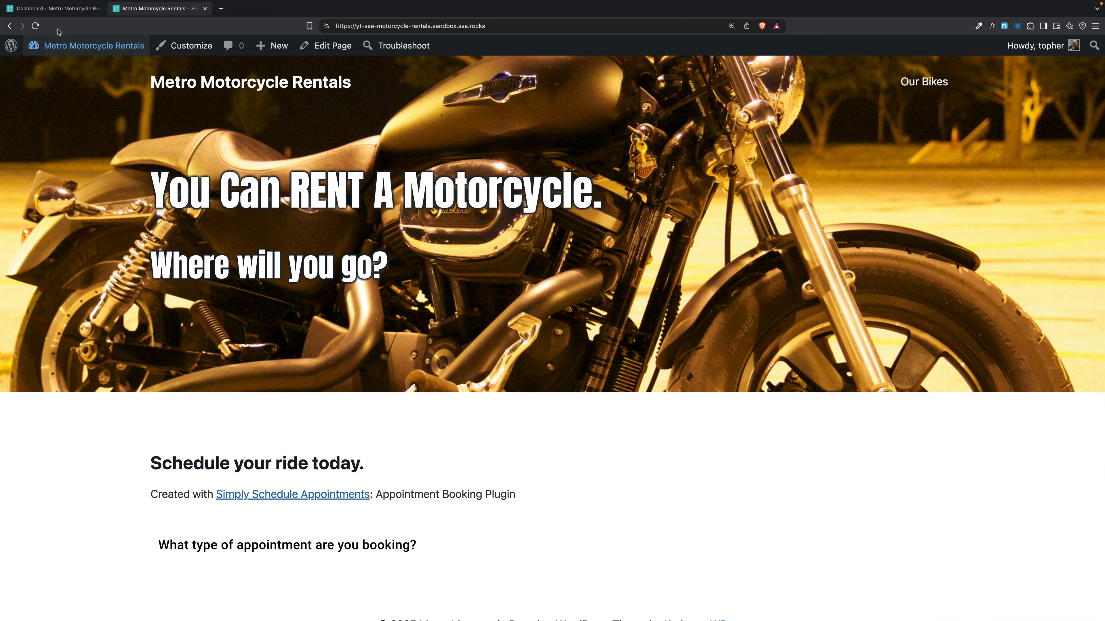
Leave the motorcycle rental booking page for the WordPress admin Dashboard.
left_click(55, 8)
mouse_move(90, 494)
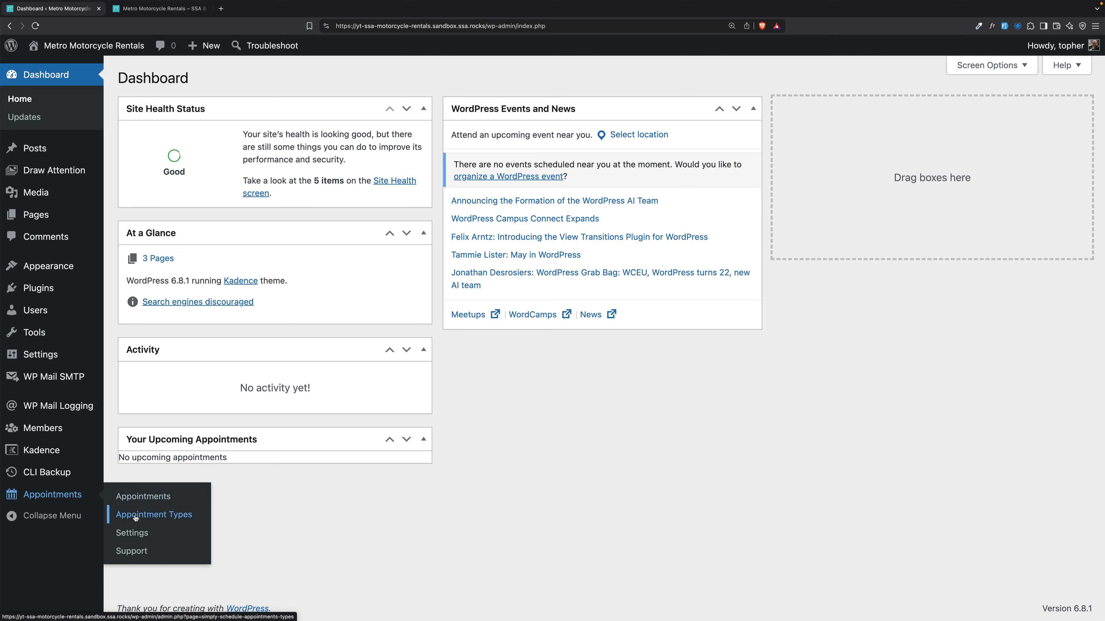
Create a new appointment type named 'Motorcycle Rental'.
left_click(165, 515)
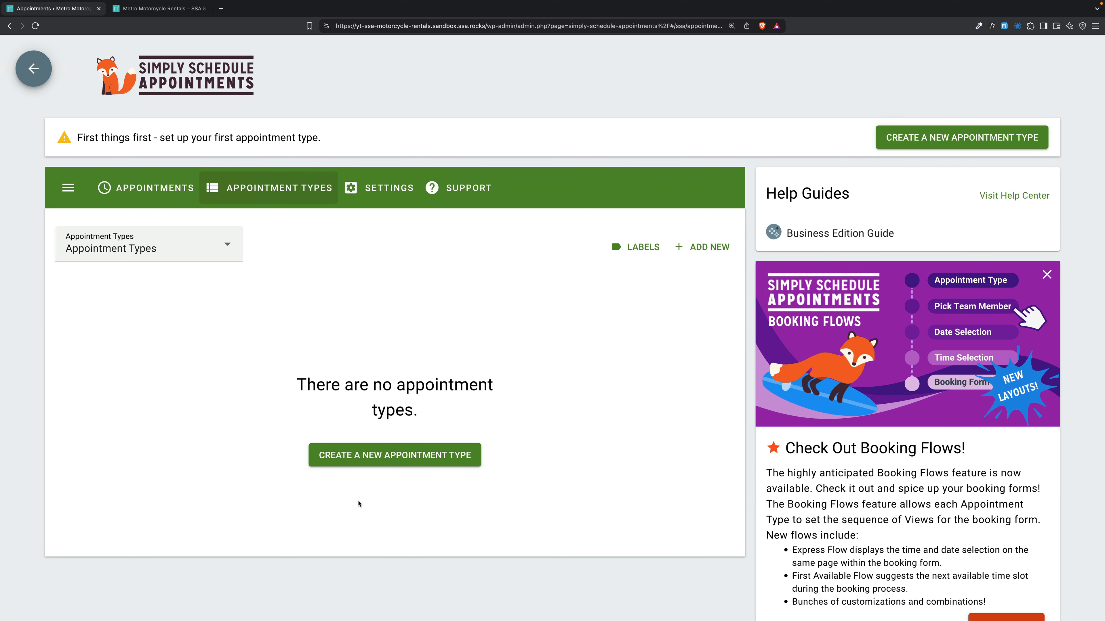
left_click(382, 464)
triple_click(162, 331)
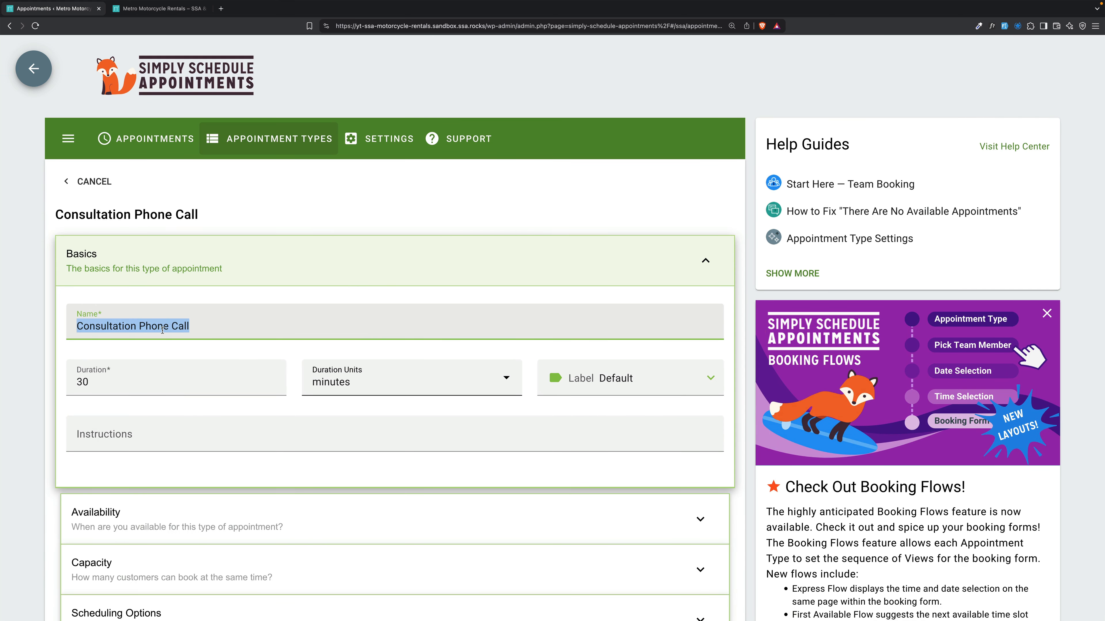
type("Motorcycle Rental")
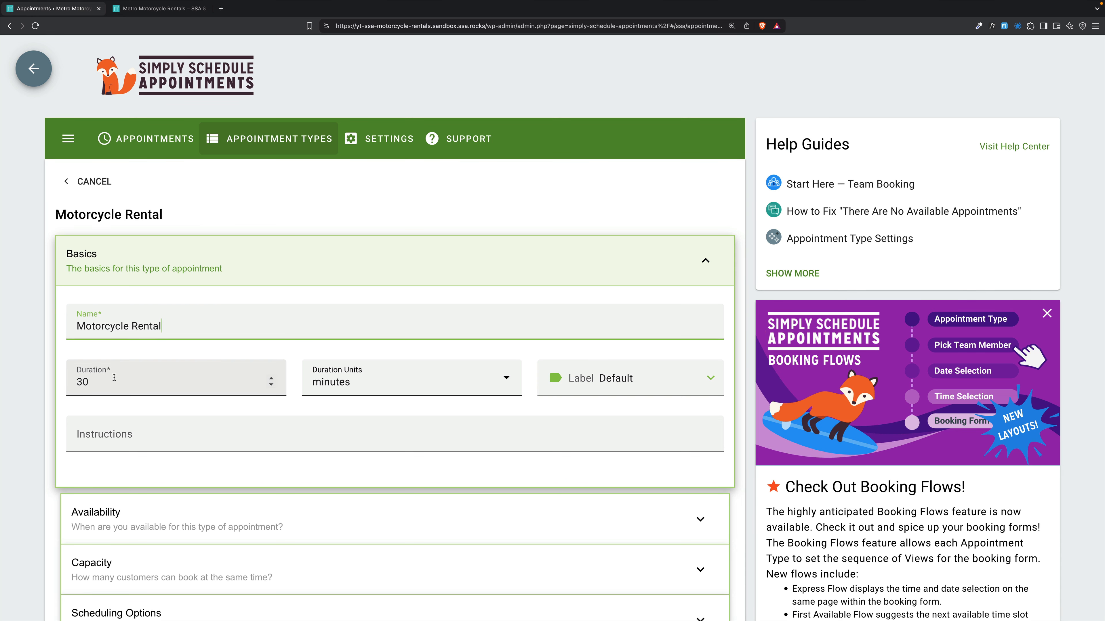
Set the Motorcycle Rental duration to 4 hours.
left_click(114, 378)
key("ctrl+a")
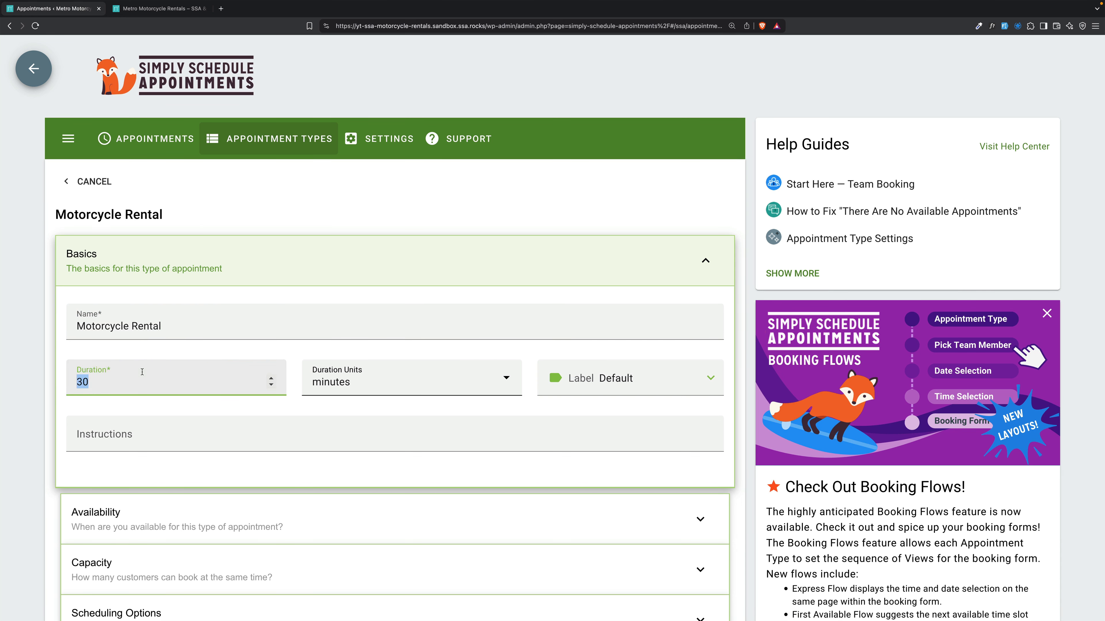
type("4")
left_click(365, 388)
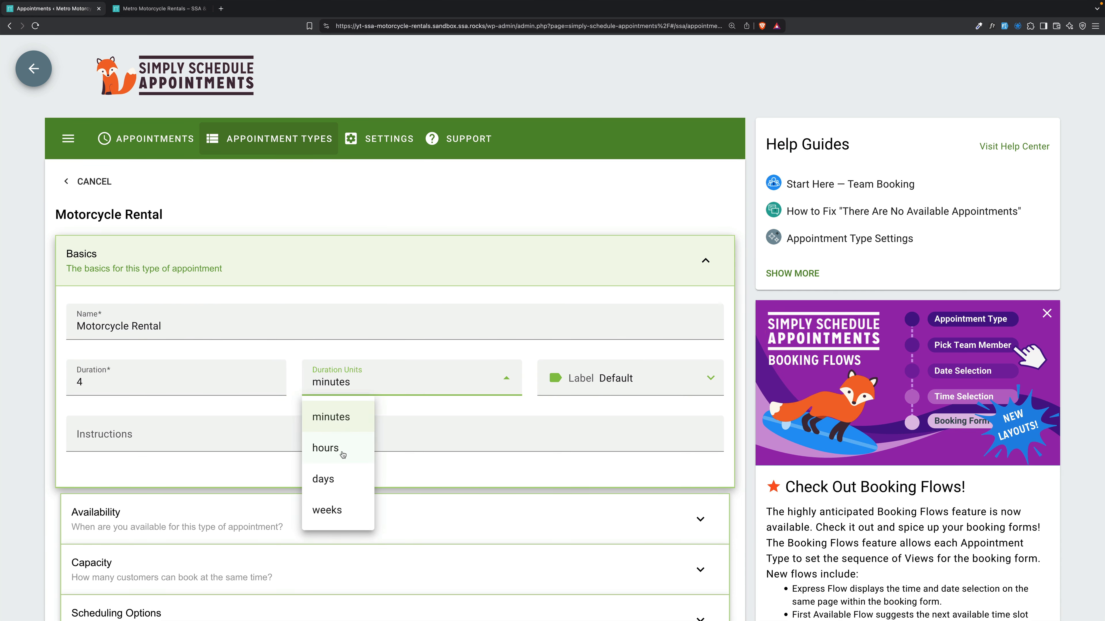
left_click(330, 448)
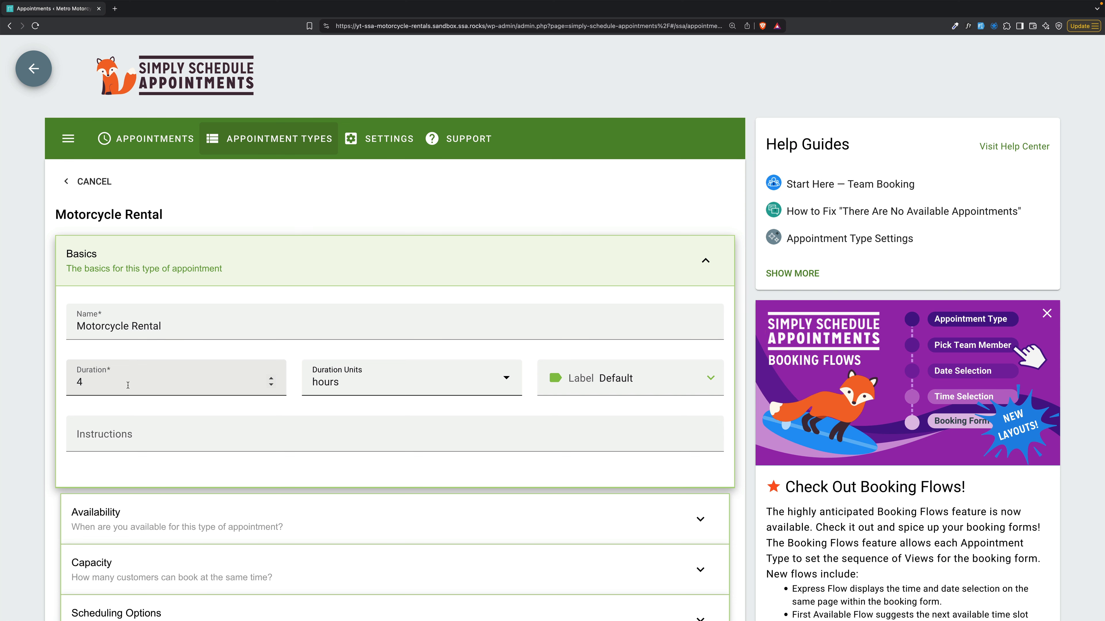
Expand Availability and offer start times every 60 minutes.
left_click(375, 524)
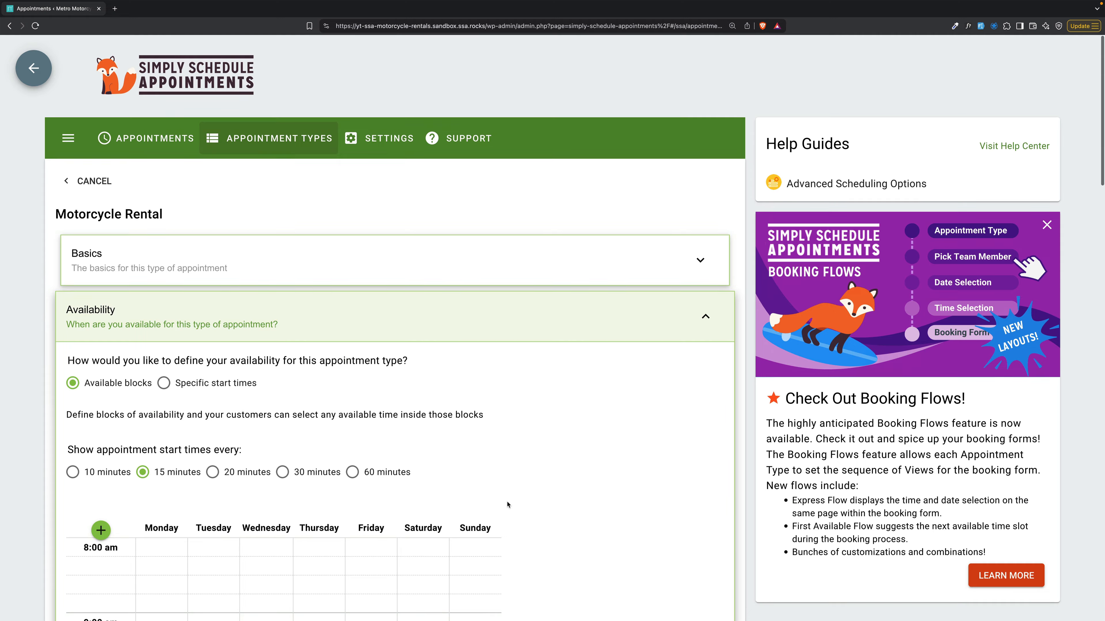
scroll(393, 515, "down", 6)
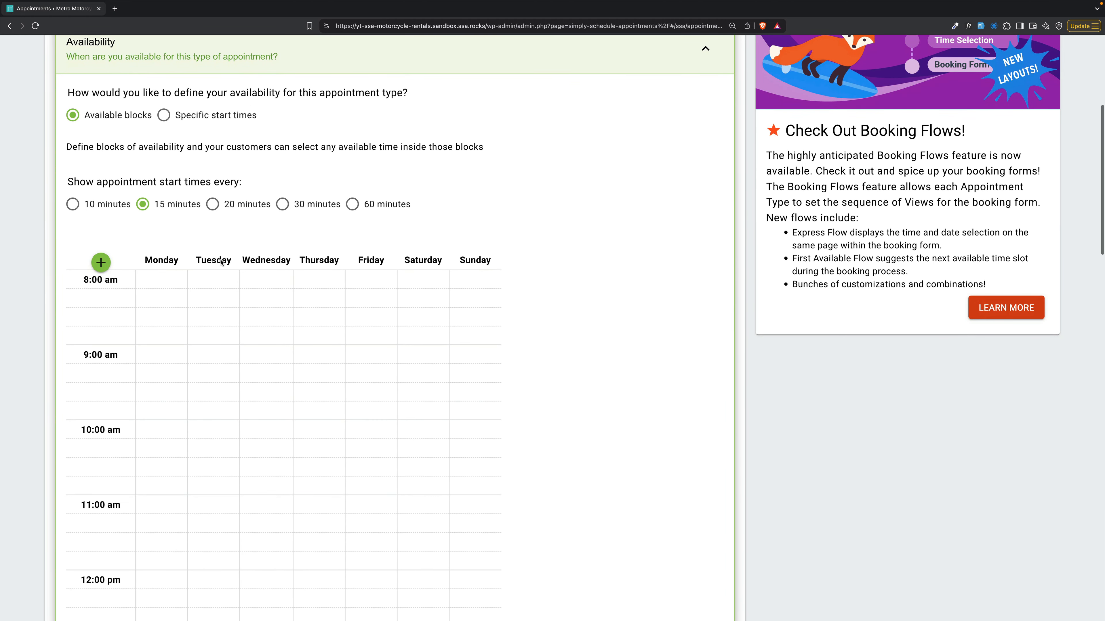
scroll(217, 206, "down", 1)
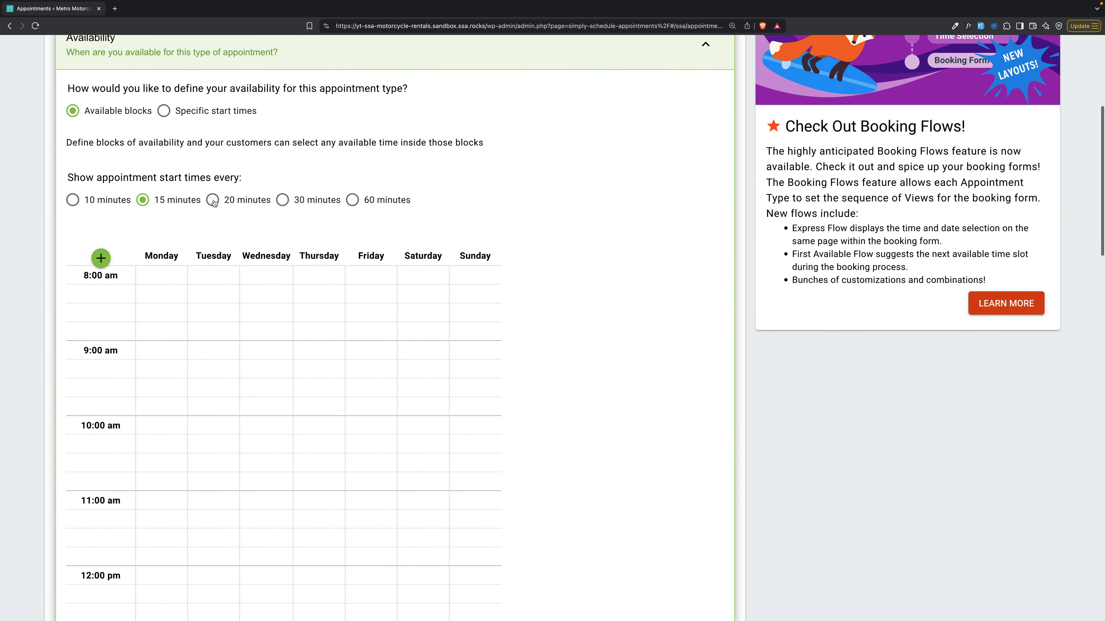
left_click(352, 200)
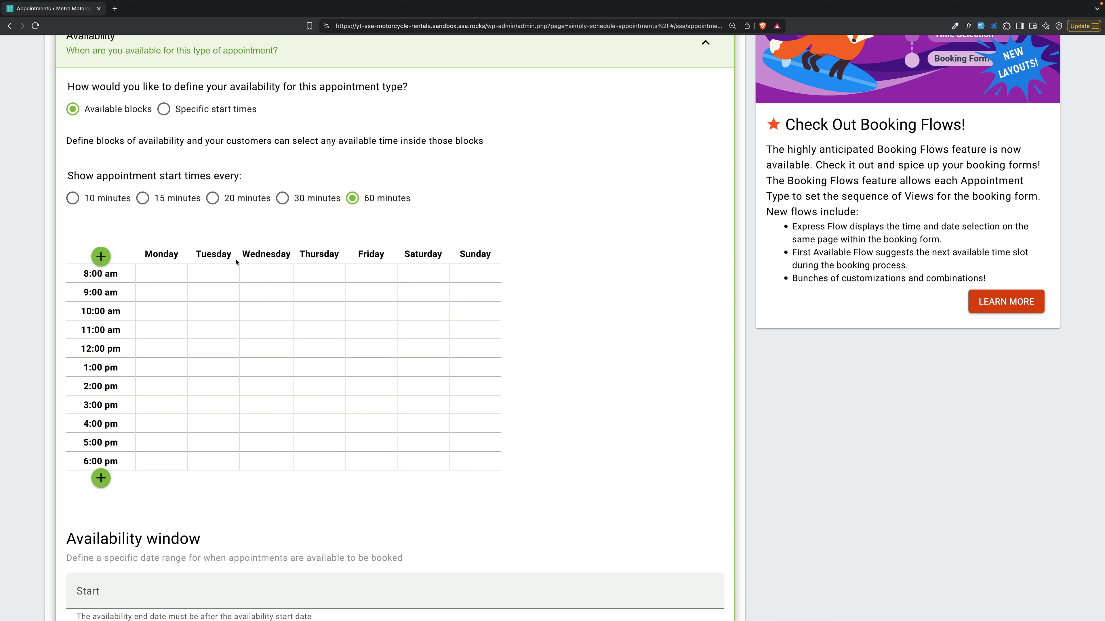
Extend rows to 9:00 pm and mark 9 am–9 pm available daily except Wednesday.
left_click(100, 479)
left_click(101, 497)
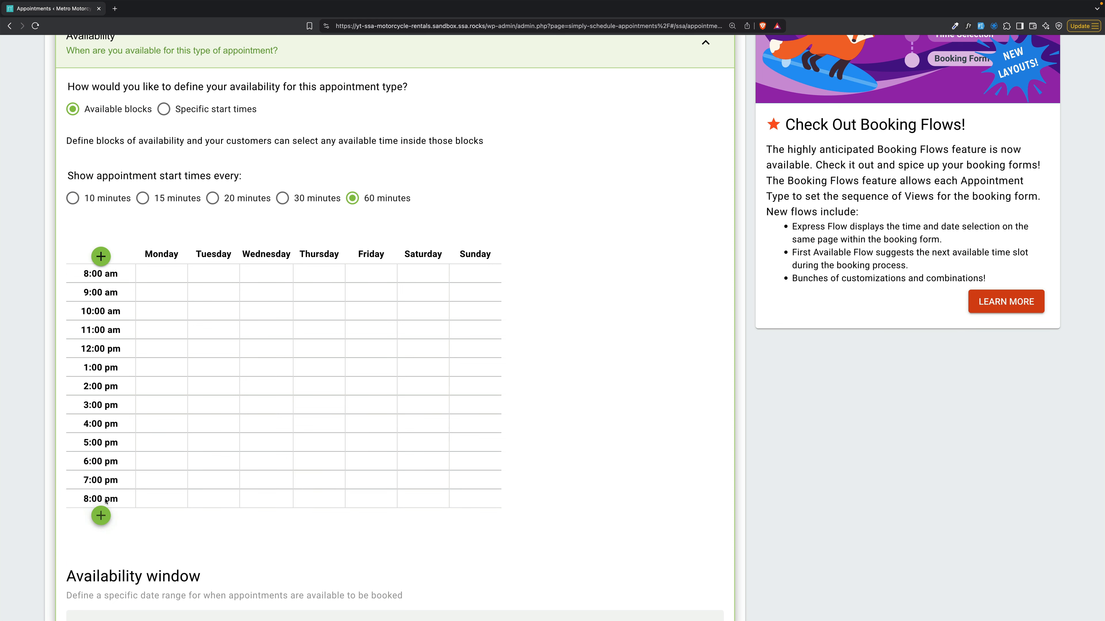
left_click(100, 515)
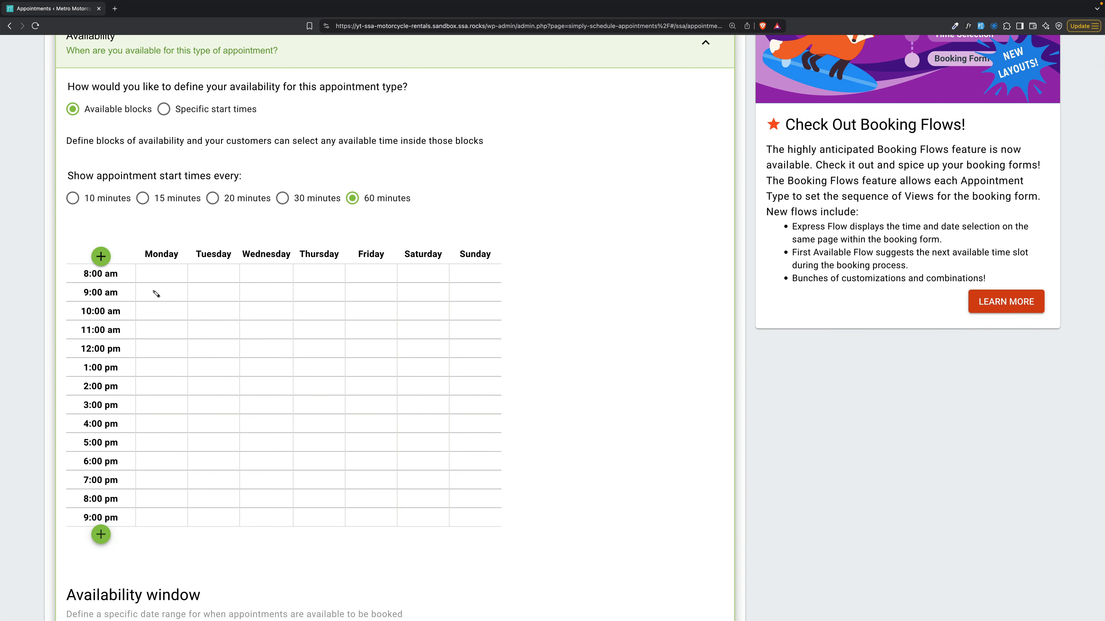
mouse_move(156, 294)
left_mouse_down()
mouse_move(229, 320)
mouse_move(358, 421)
mouse_move(456, 476)
mouse_move(474, 516)
left_mouse_up()
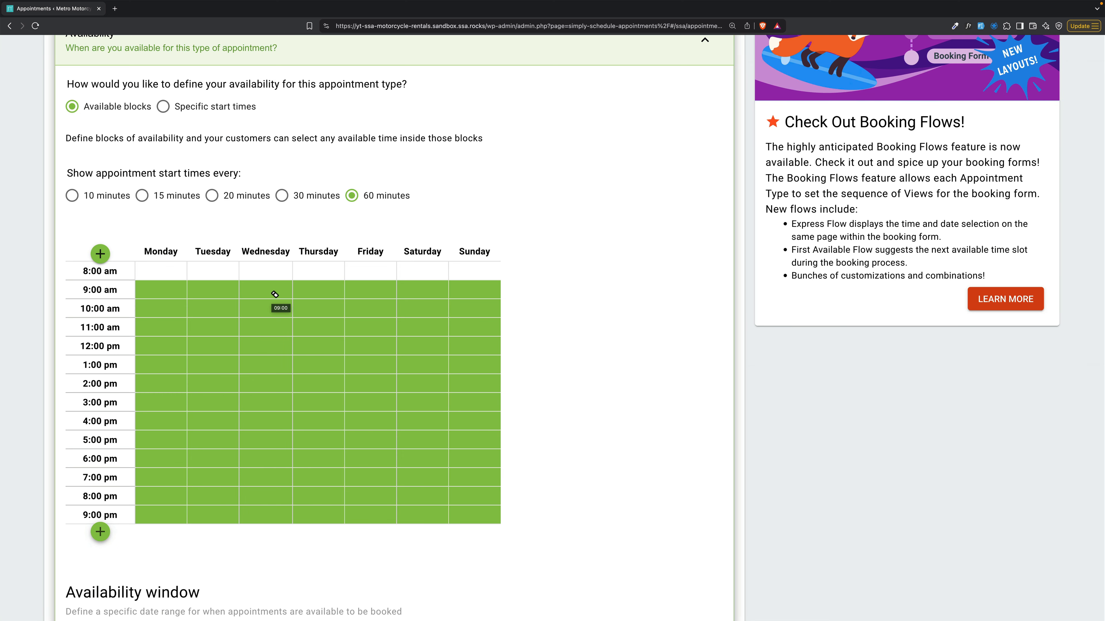
left_click_drag(274, 295, 262, 513)
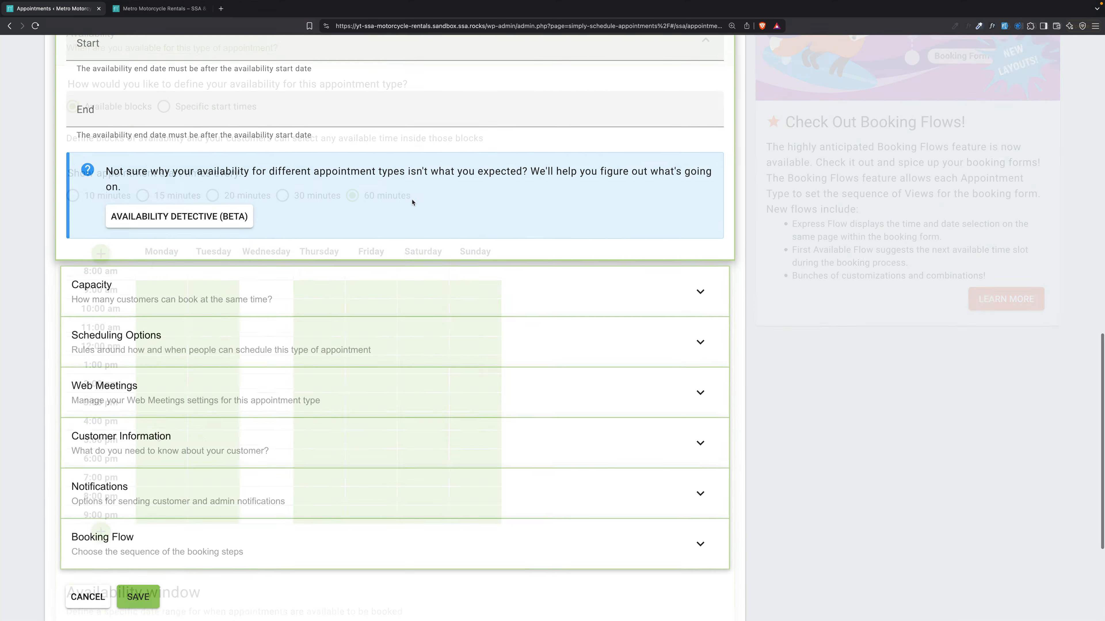
Expand Capacity and Scheduling Options and lock the appointment timezone to America/Los Angeles.
scroll(391, 261, "down", 2)
left_click(308, 338)
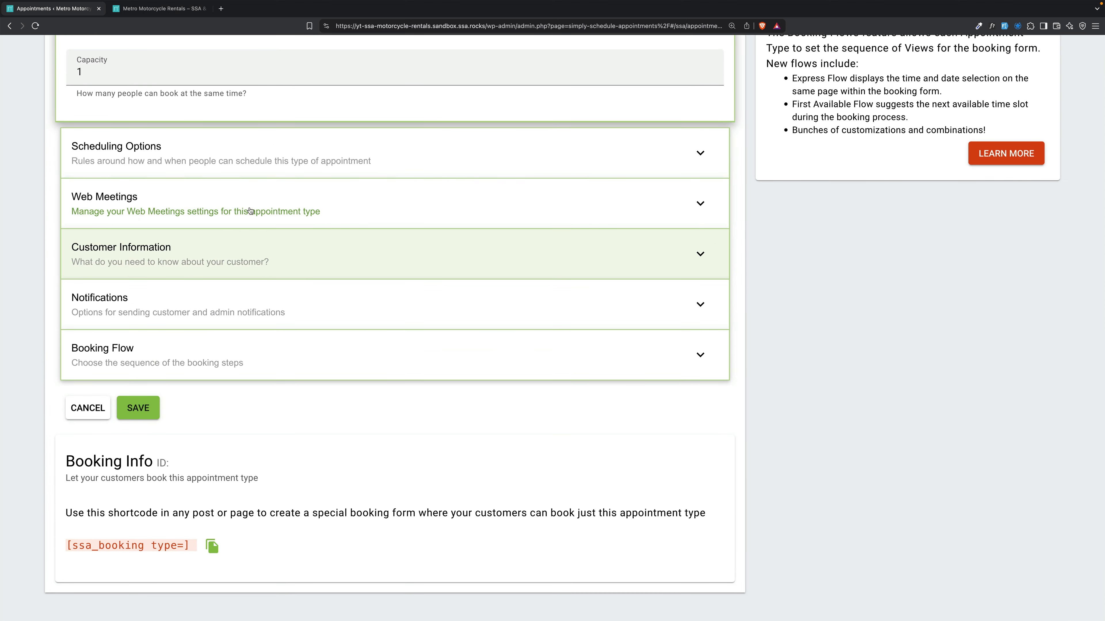
scroll(218, 244, "up", 4)
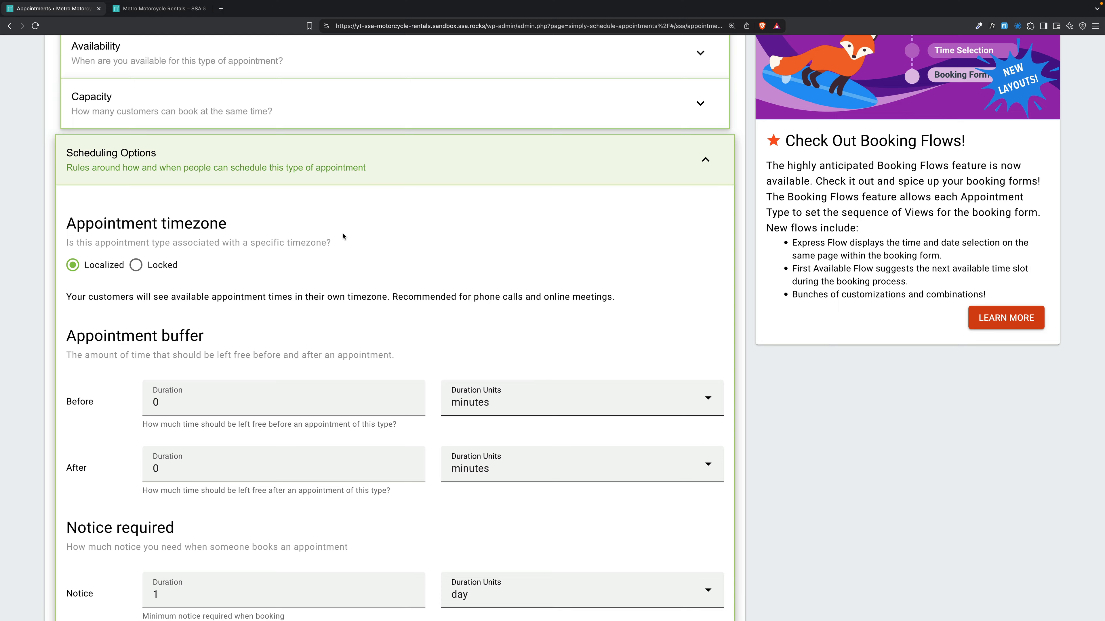
scroll(343, 236, "down", 3)
scroll(343, 236, "down", 1)
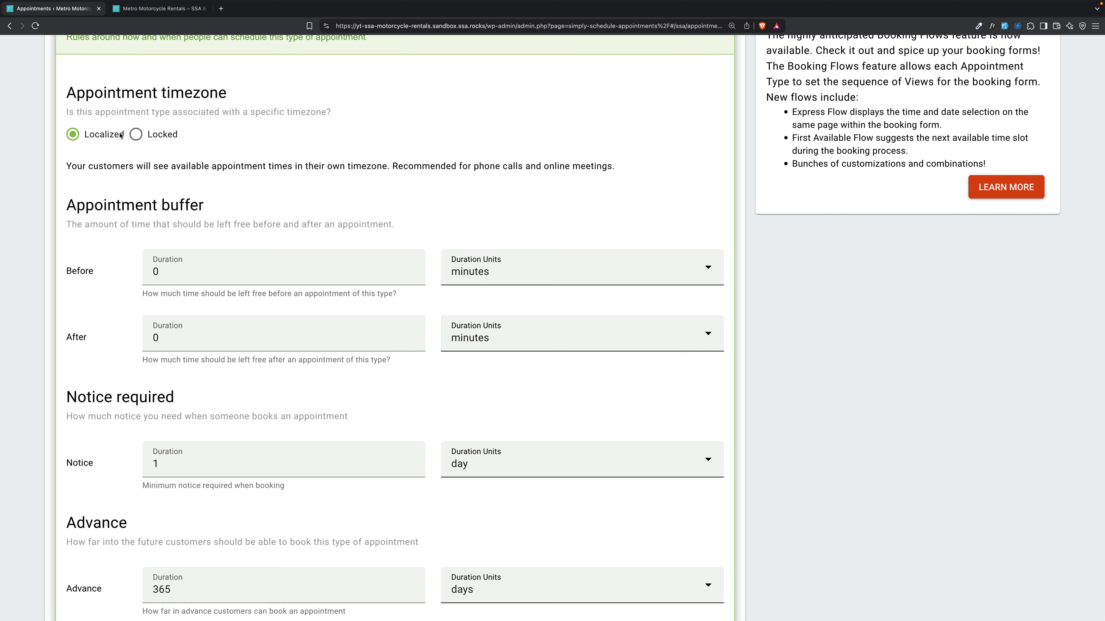
left_click(136, 135)
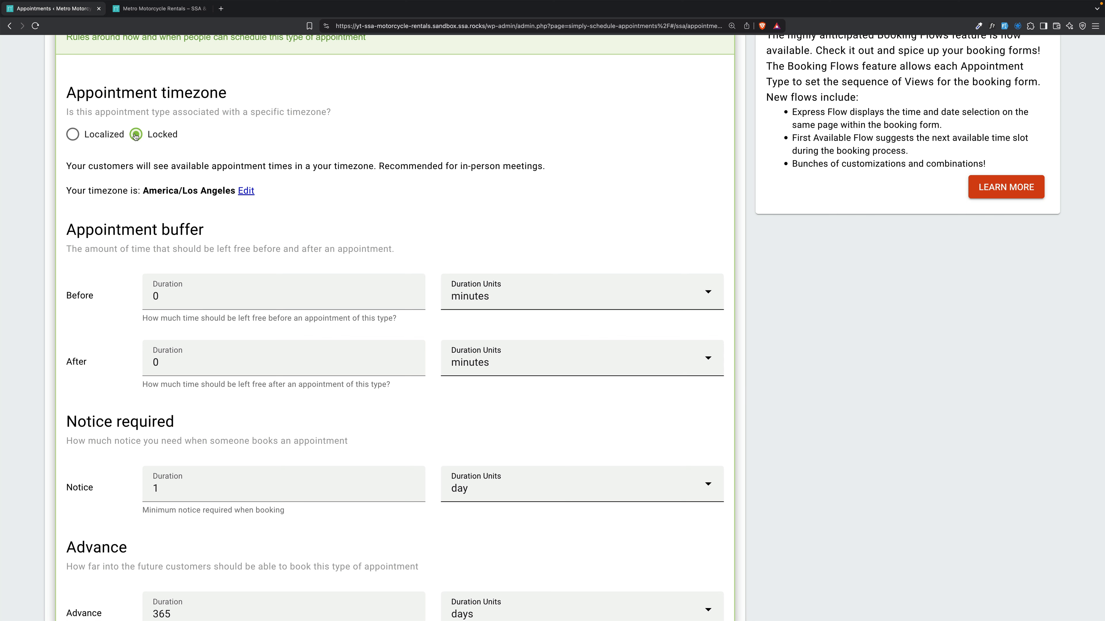
scroll(295, 209, "down", 3)
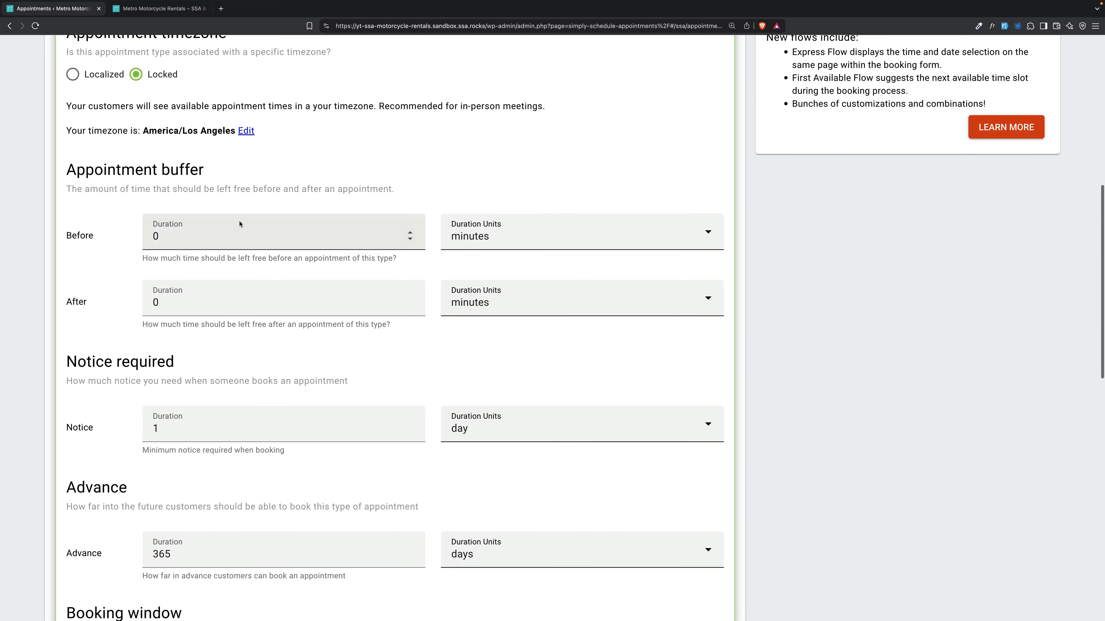
Set 30-minute buffers before and after, and cut advance booking from 365 to 30 days.
left_click(334, 235)
type("6")
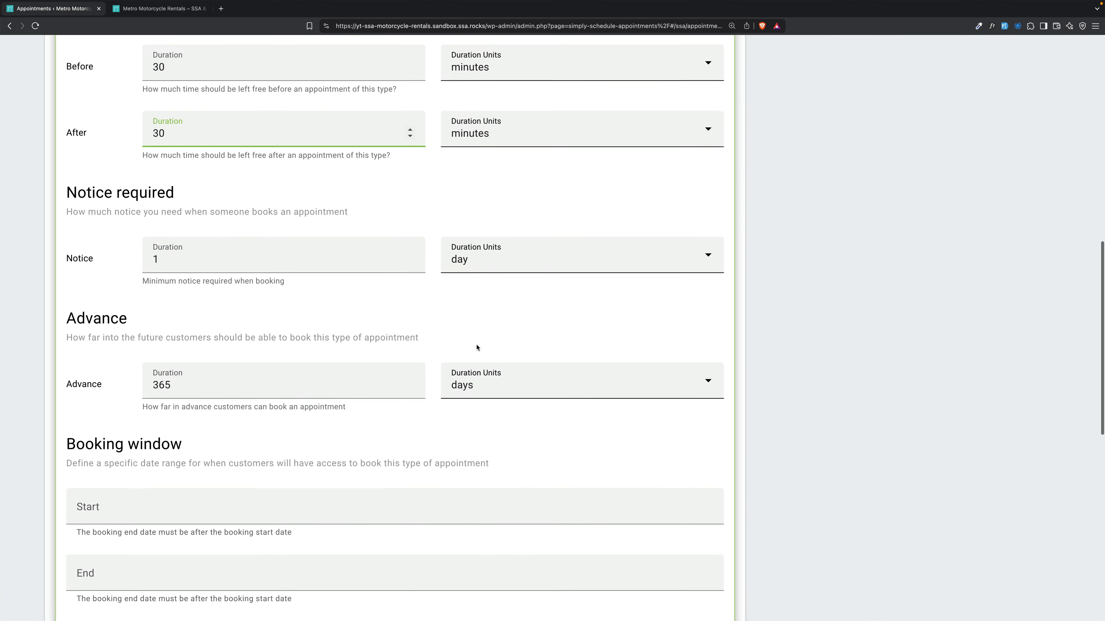
scroll(476, 347, "down", 3)
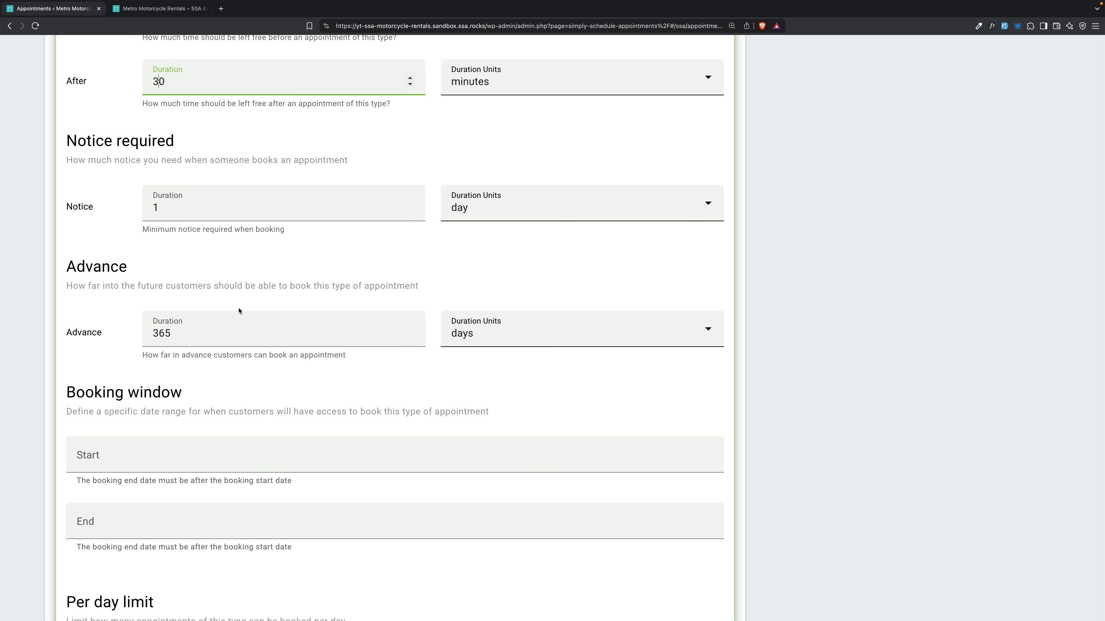
left_click_drag(175, 334, 130, 338)
type("30")
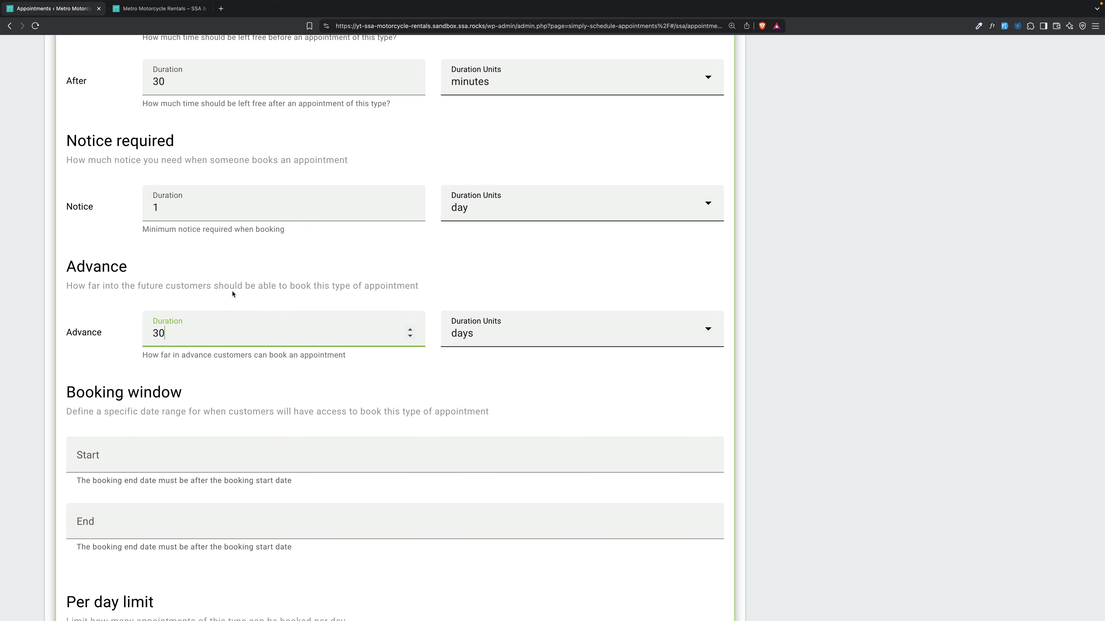
scroll(232, 294, "down", 4)
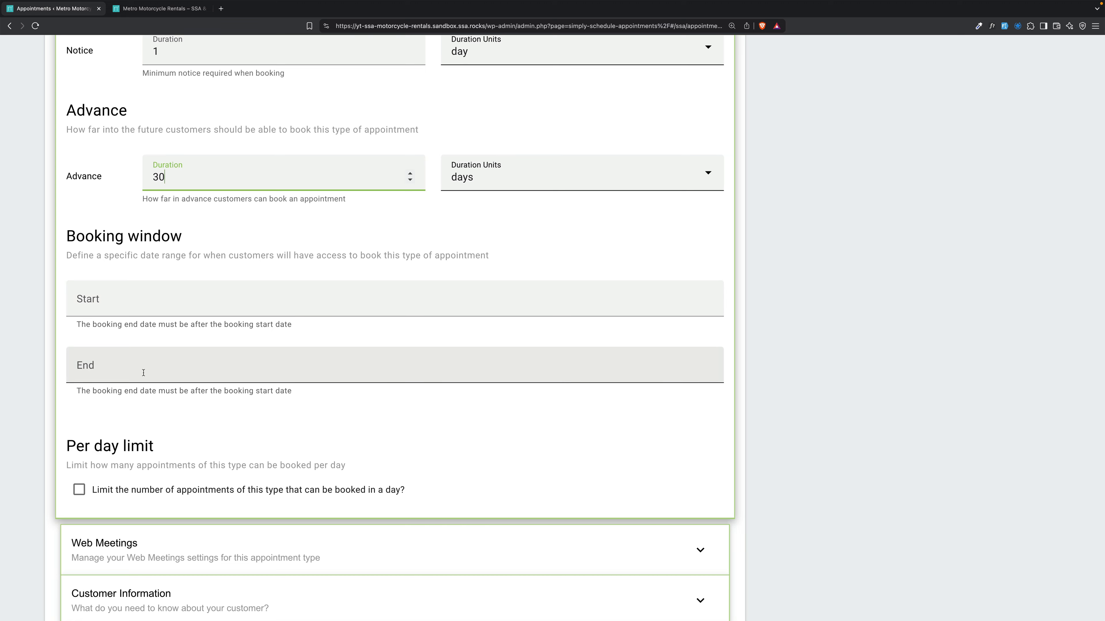
scroll(198, 325, "up", 12)
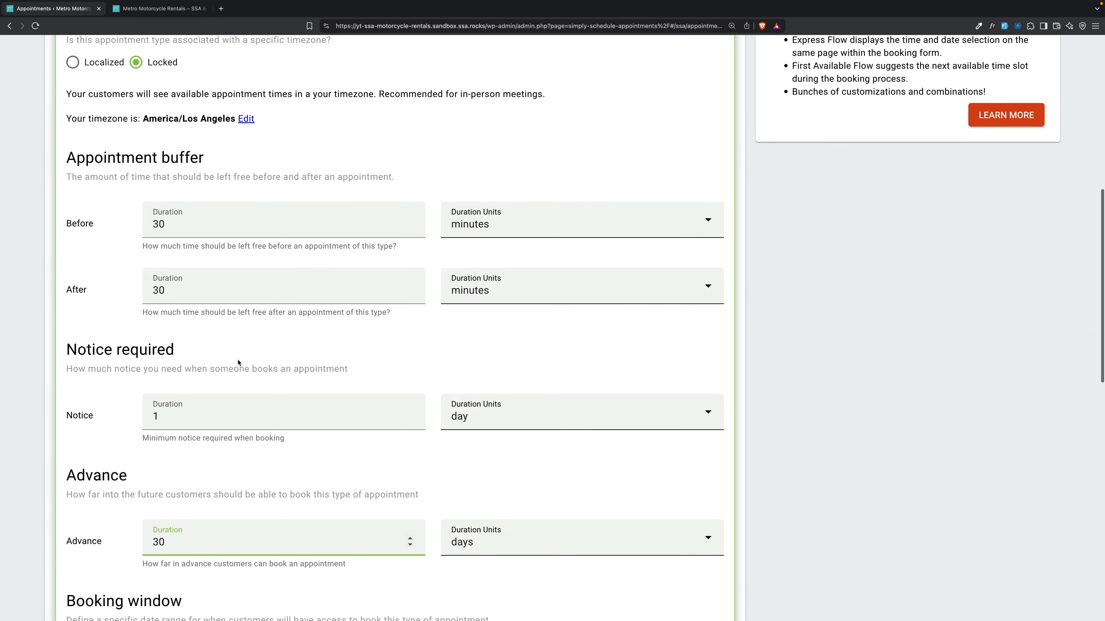
left_click(359, 109)
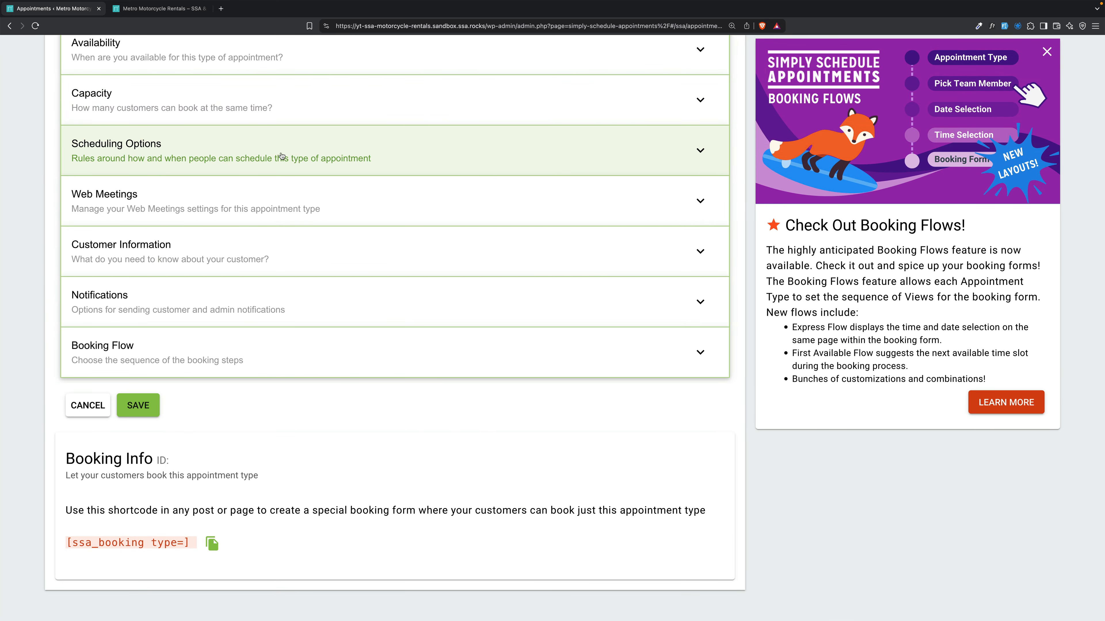
Add a required 'Driver's License' customer field with the person icon and instructions.
left_click(272, 240)
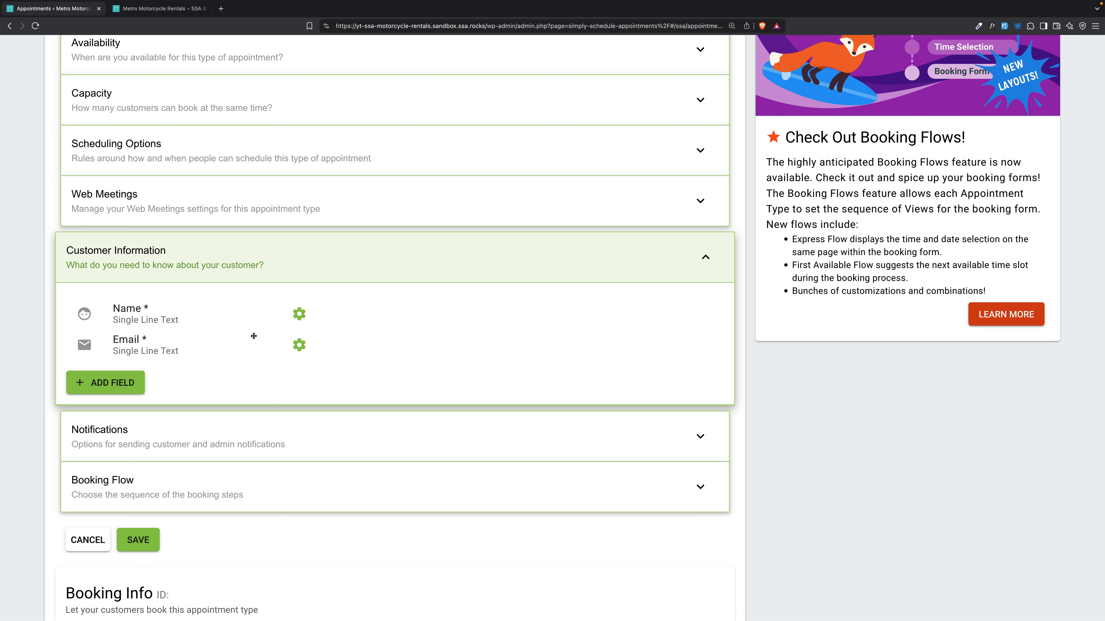
left_click(109, 386)
type("Driver's License")
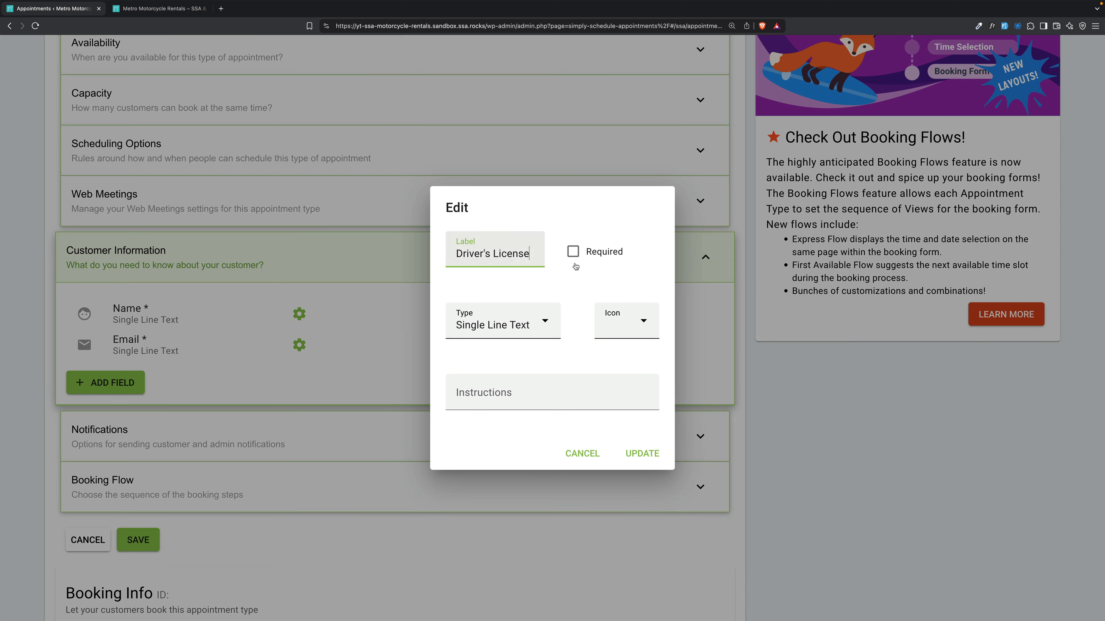
left_click(604, 252)
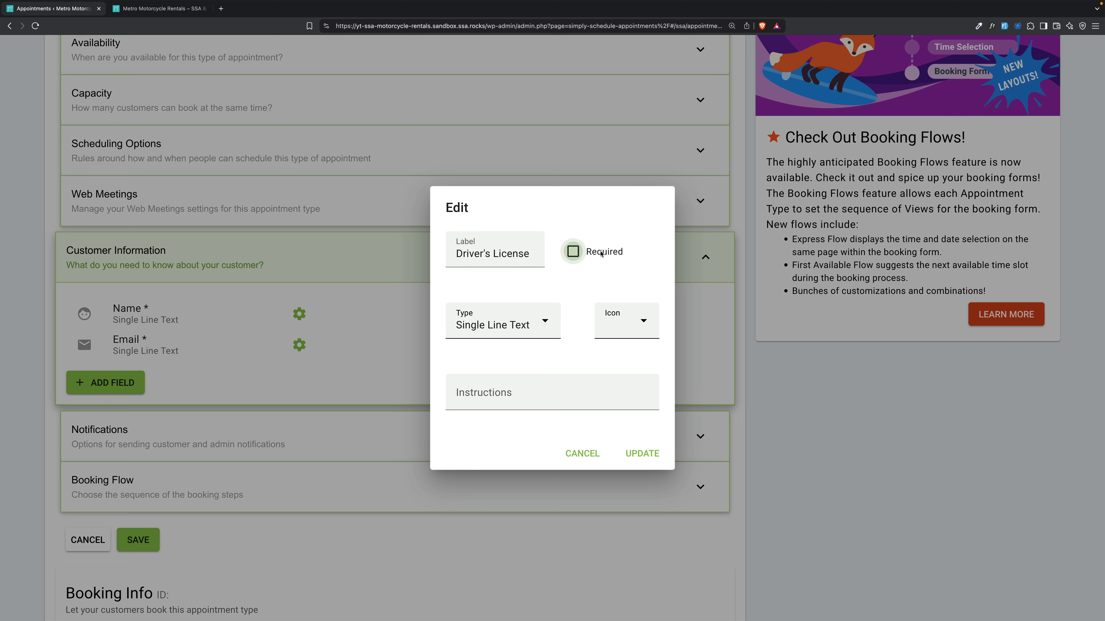
left_click(636, 311)
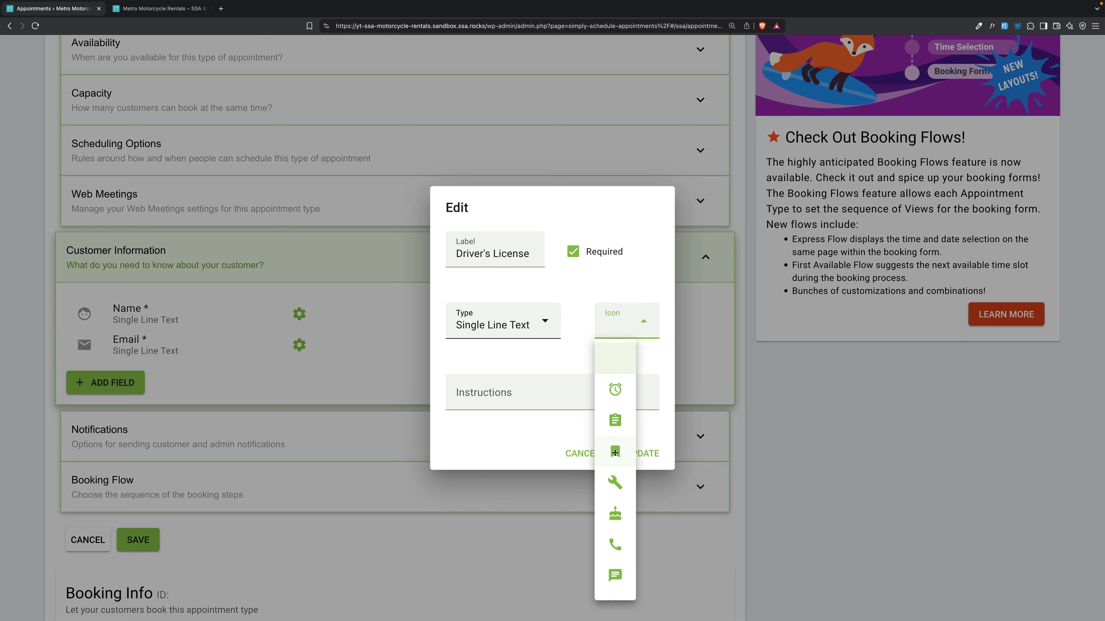
scroll(615, 451, "down", 8)
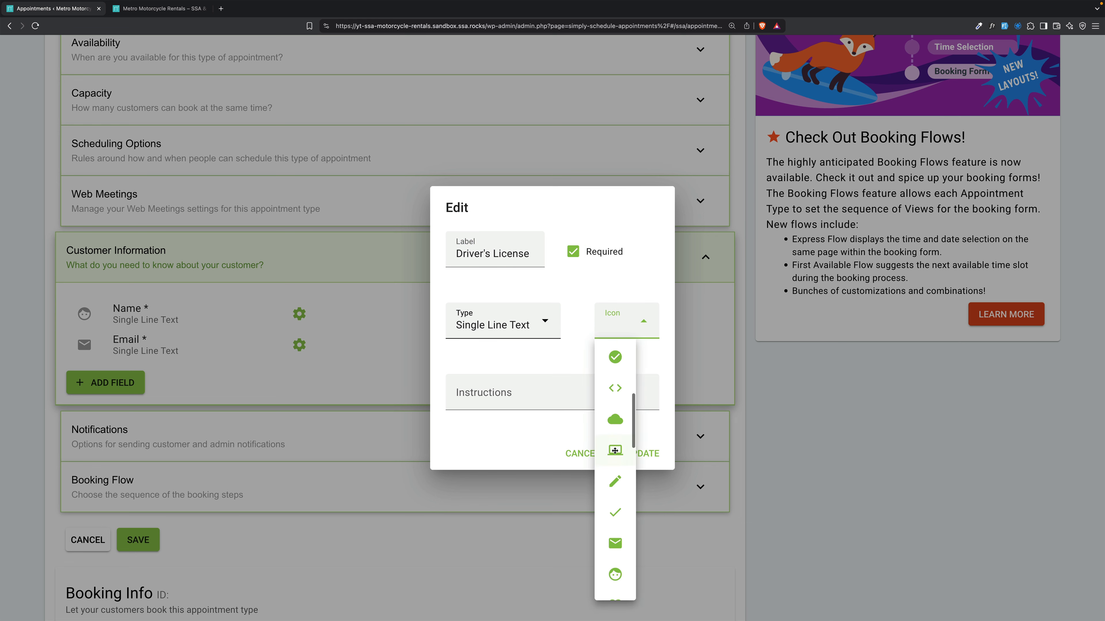
scroll(615, 451, "down", 8)
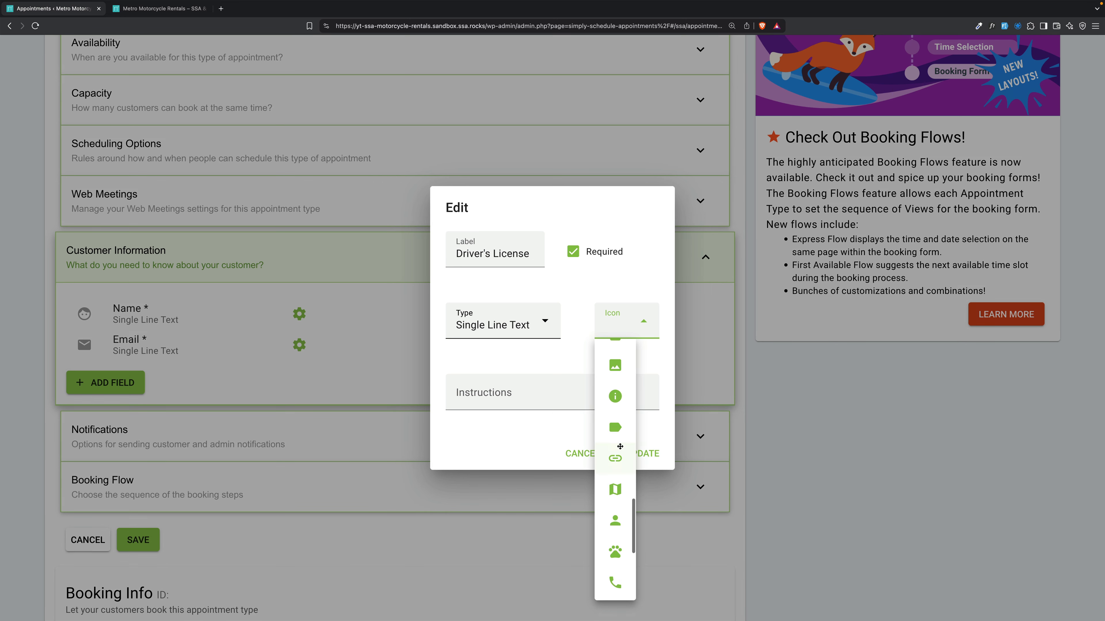
left_click(614, 521)
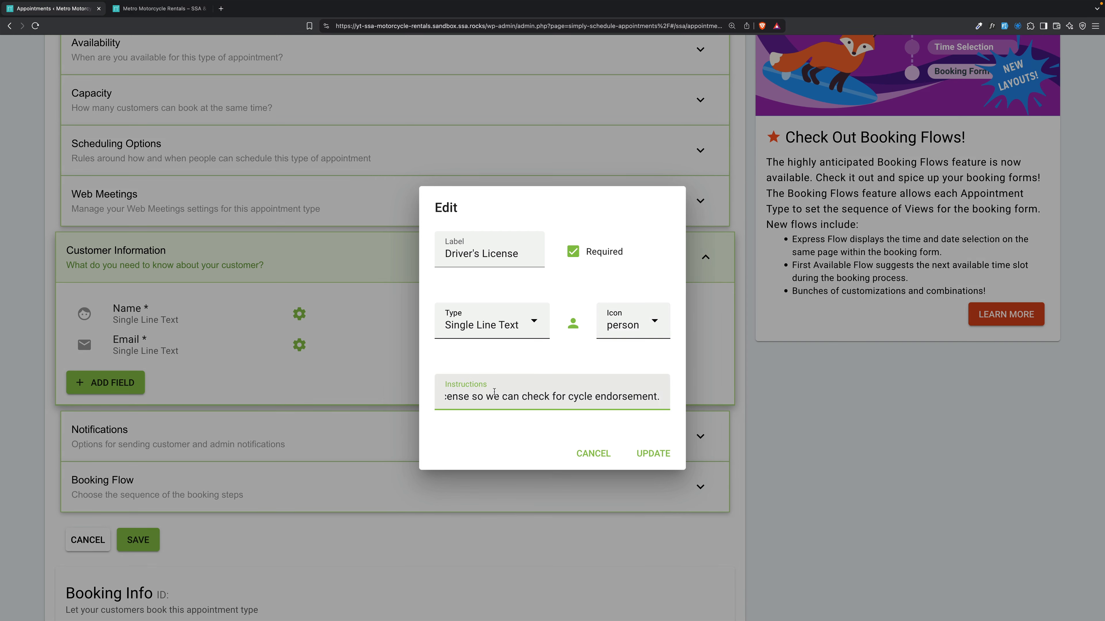
left_click(659, 454)
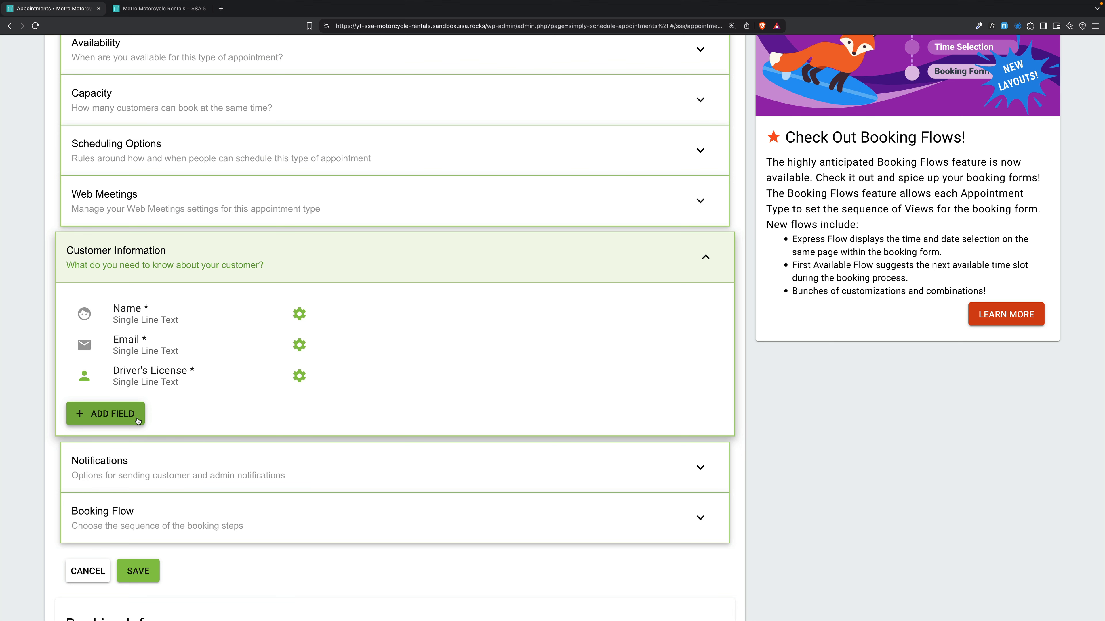
Save Motorcycle Rental, then open the Payments card under Settings.
left_click(138, 571)
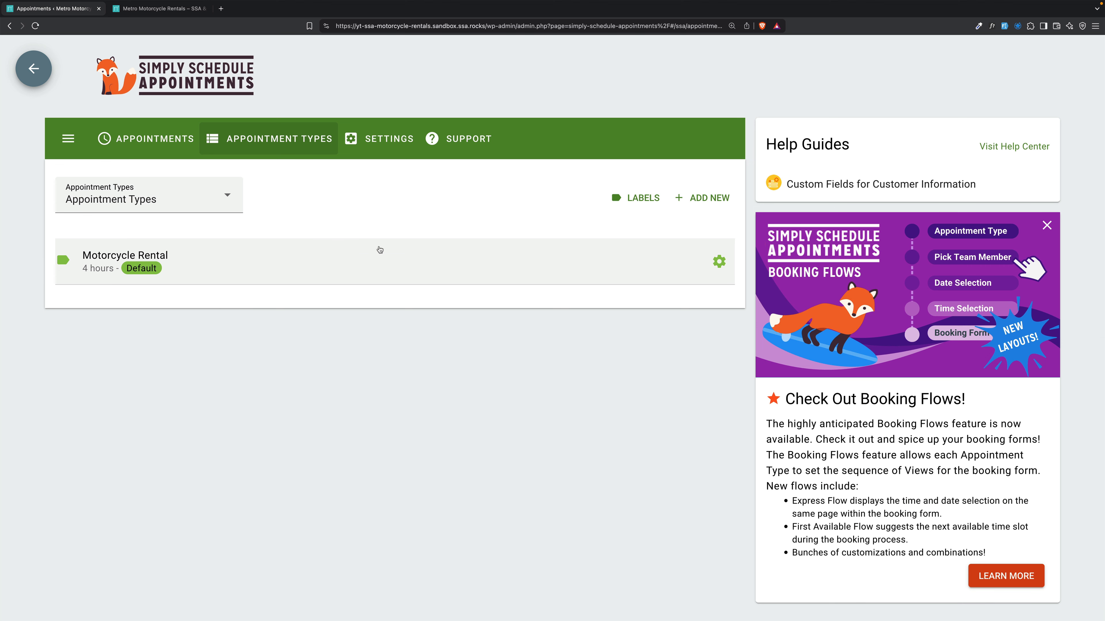
left_click(391, 144)
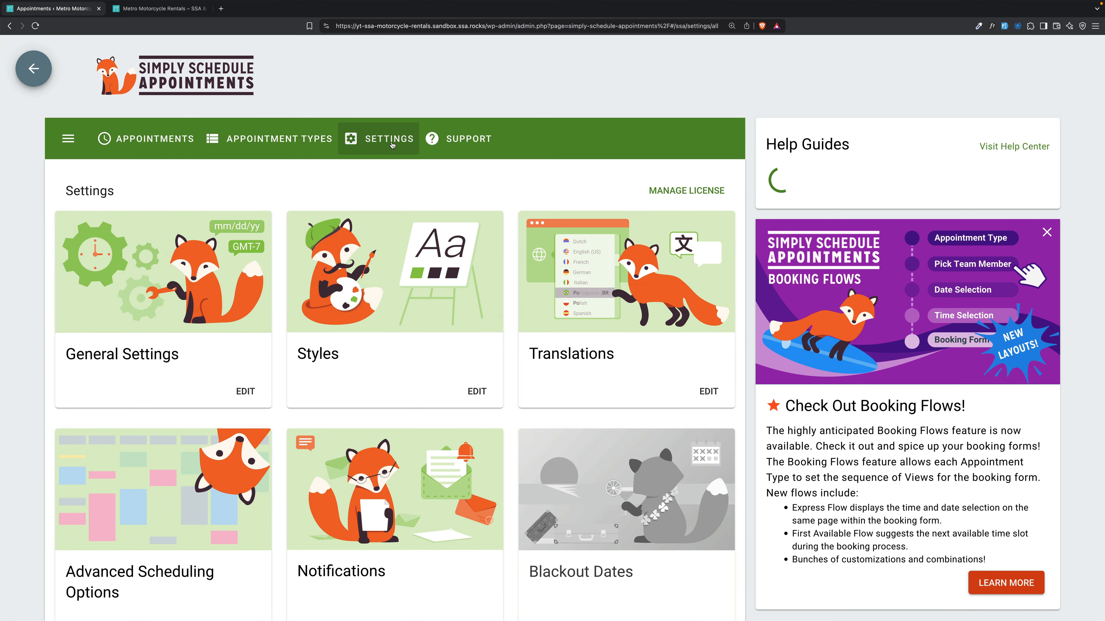
scroll(386, 275, "down", 10)
scroll(387, 275, "down", 8)
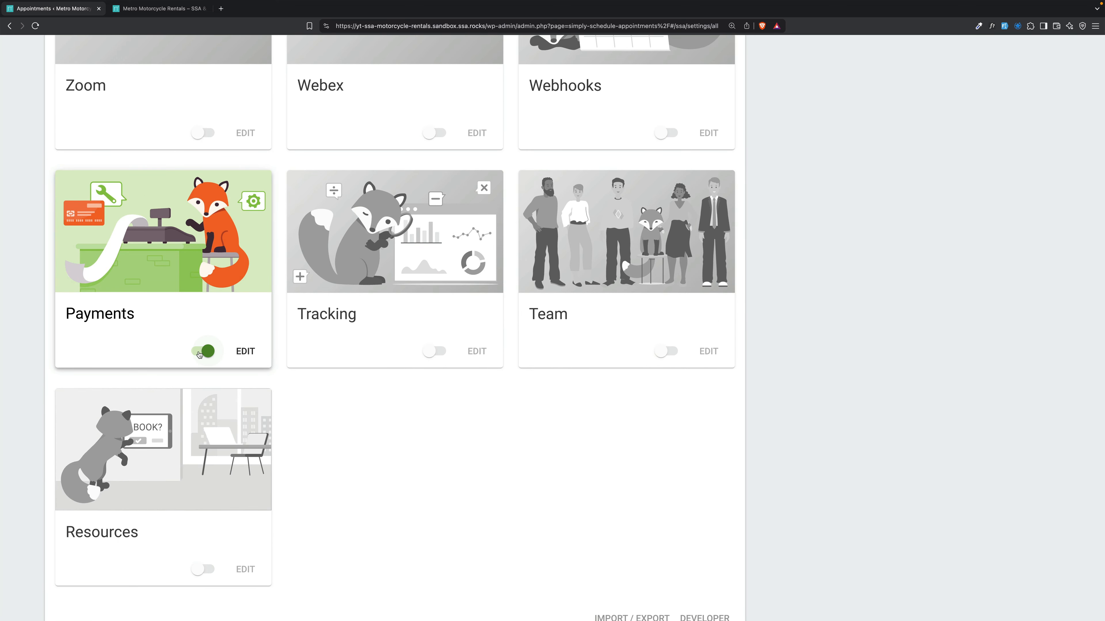
left_click(180, 269)
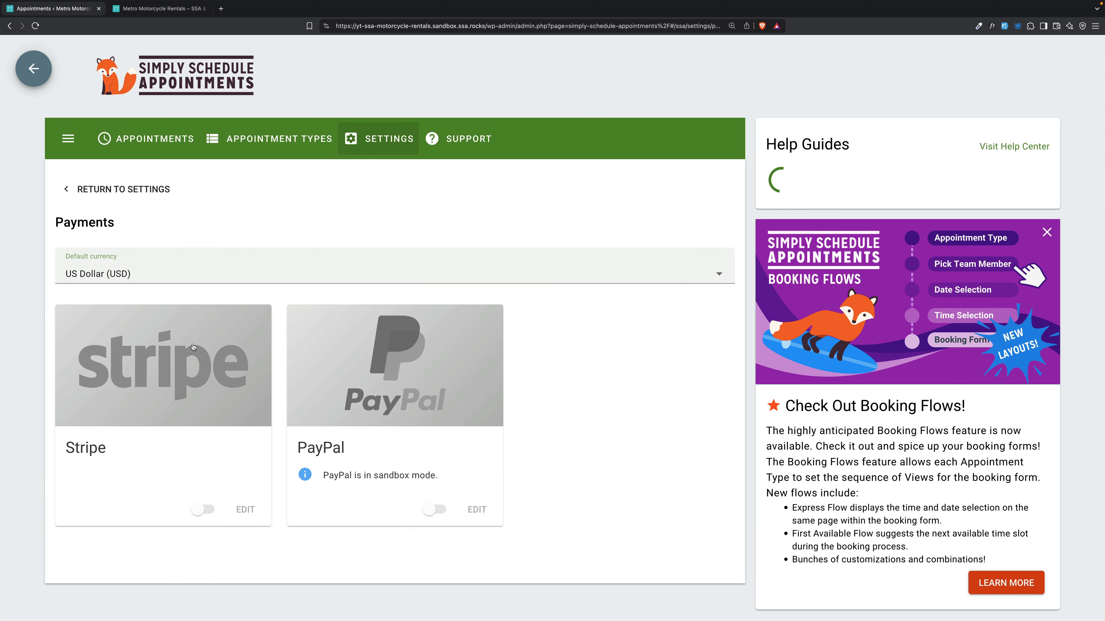
Turn on the PayPal payment gateway.
scroll(305, 320, "down", 1)
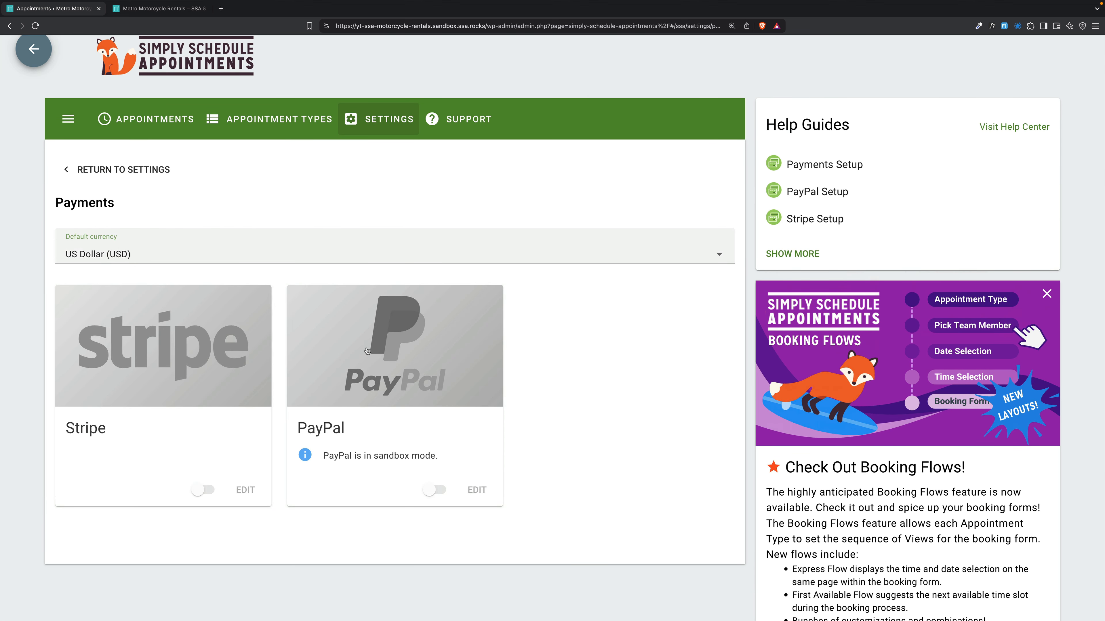
left_click(399, 348)
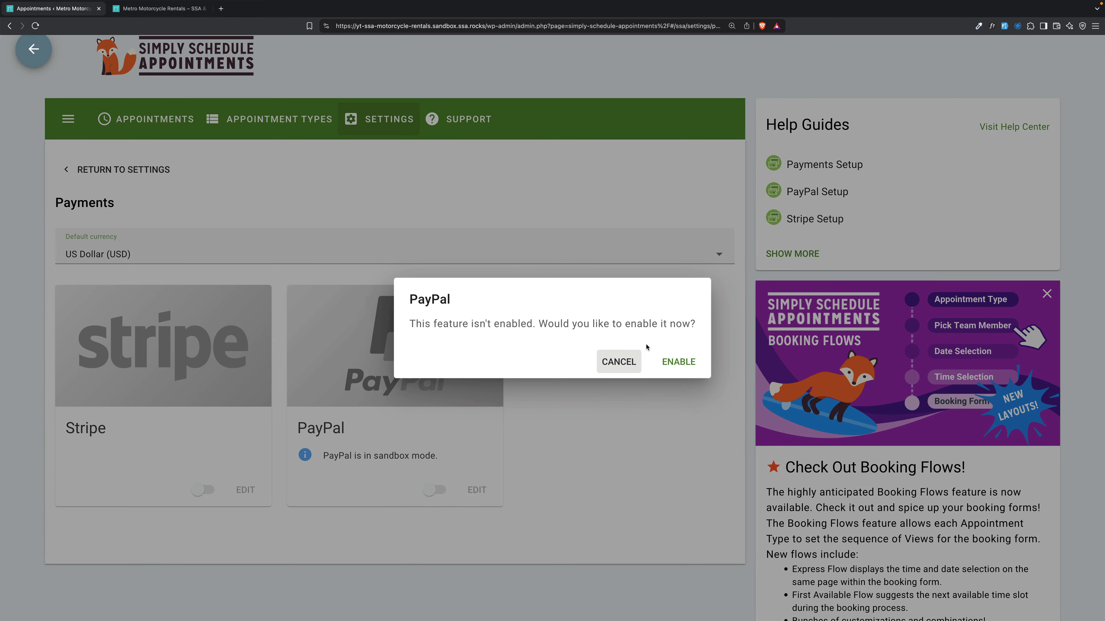
left_click(678, 361)
scroll(344, 366, "down", 1)
scroll(344, 366, "down", 2)
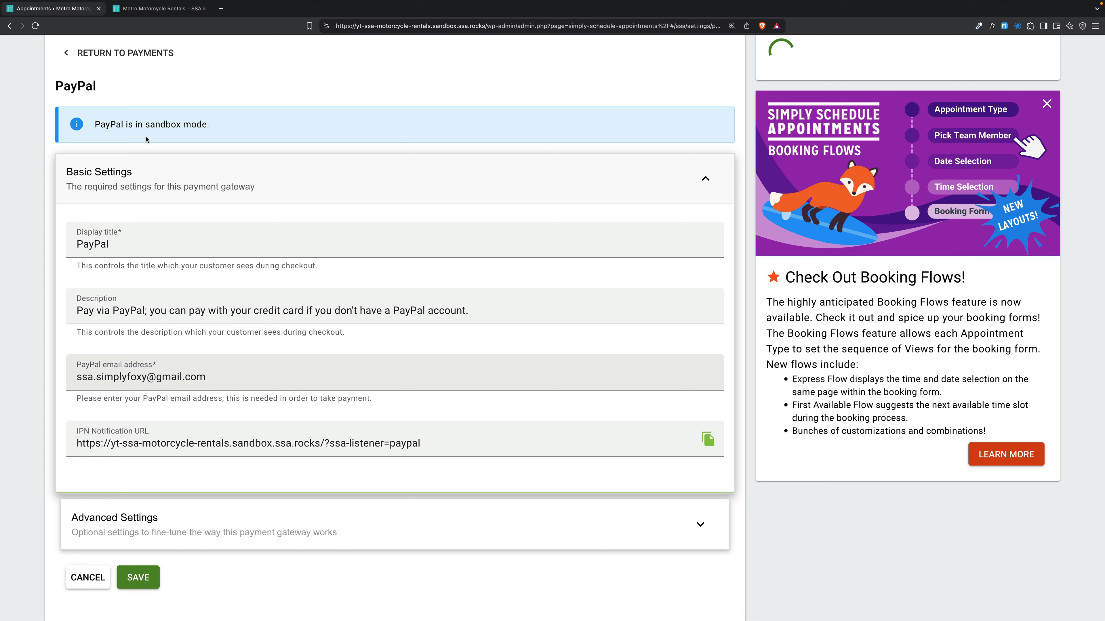
scroll(140, 343, "up", 3)
scroll(178, 309, "down", 3)
scroll(179, 309, "down", 2)
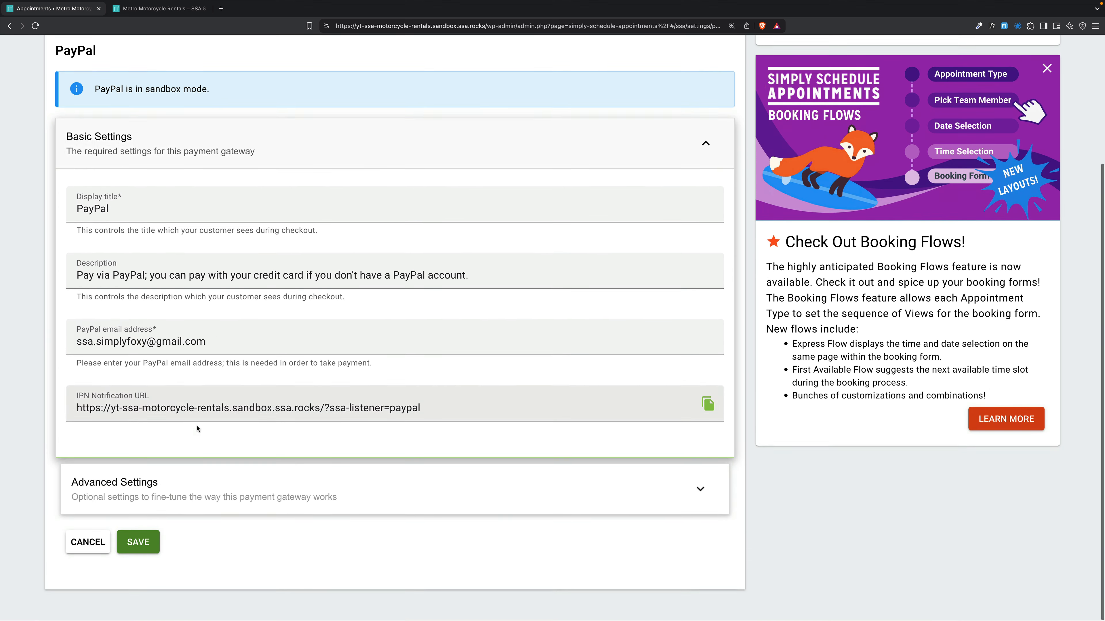
Check PayPal's sandbox settings, save them, and return to Appointment Types.
left_click(180, 491)
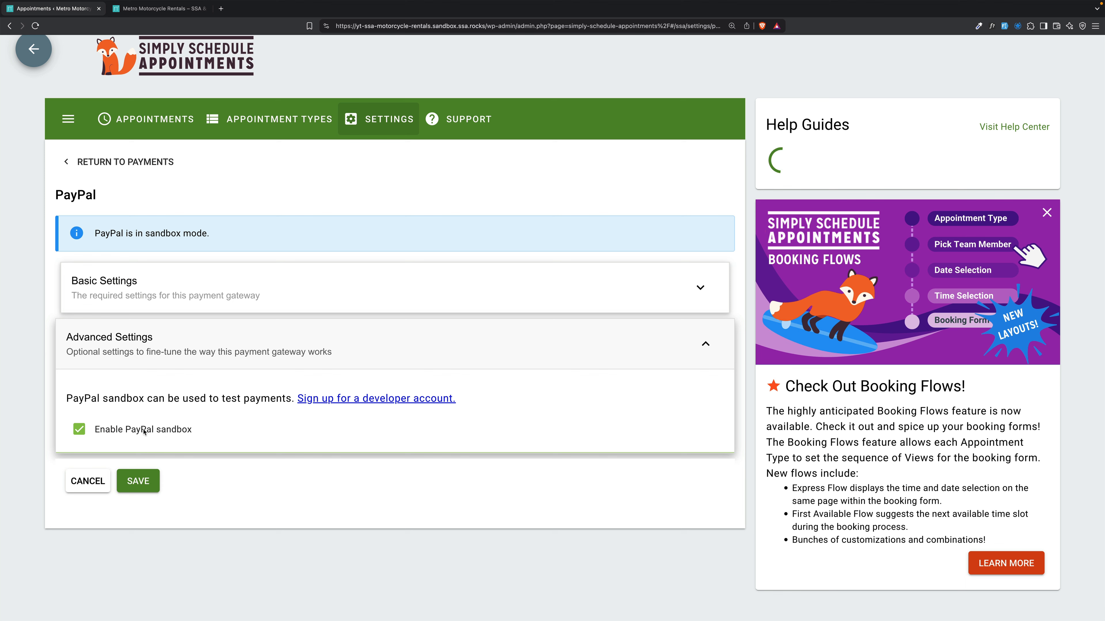
left_click(217, 298)
scroll(217, 297, "down", 4)
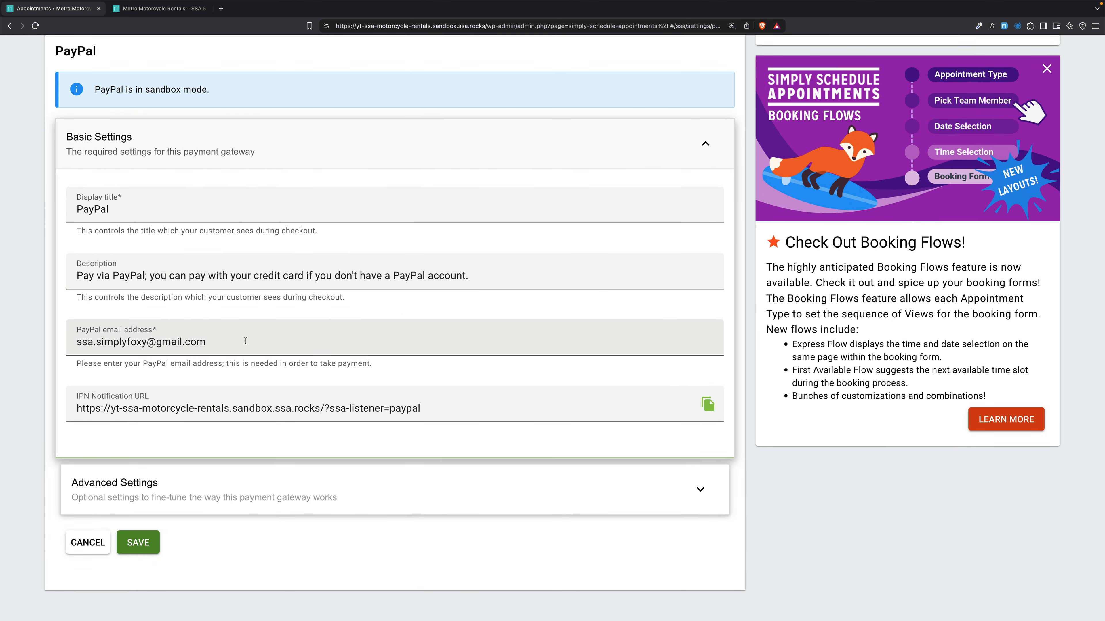
left_click(139, 543)
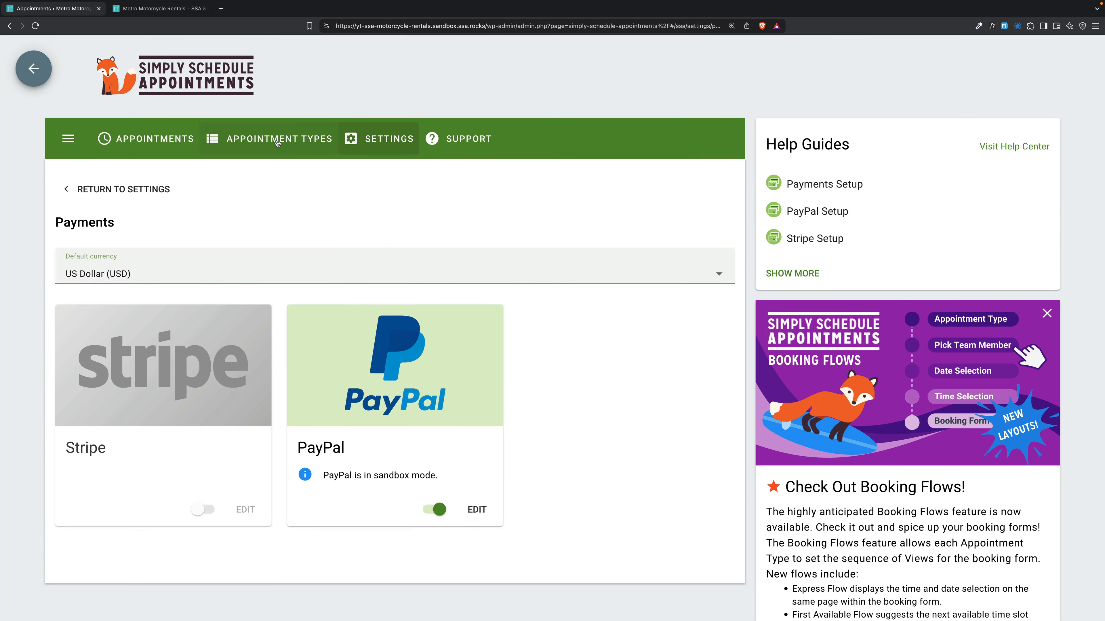
left_click(277, 142)
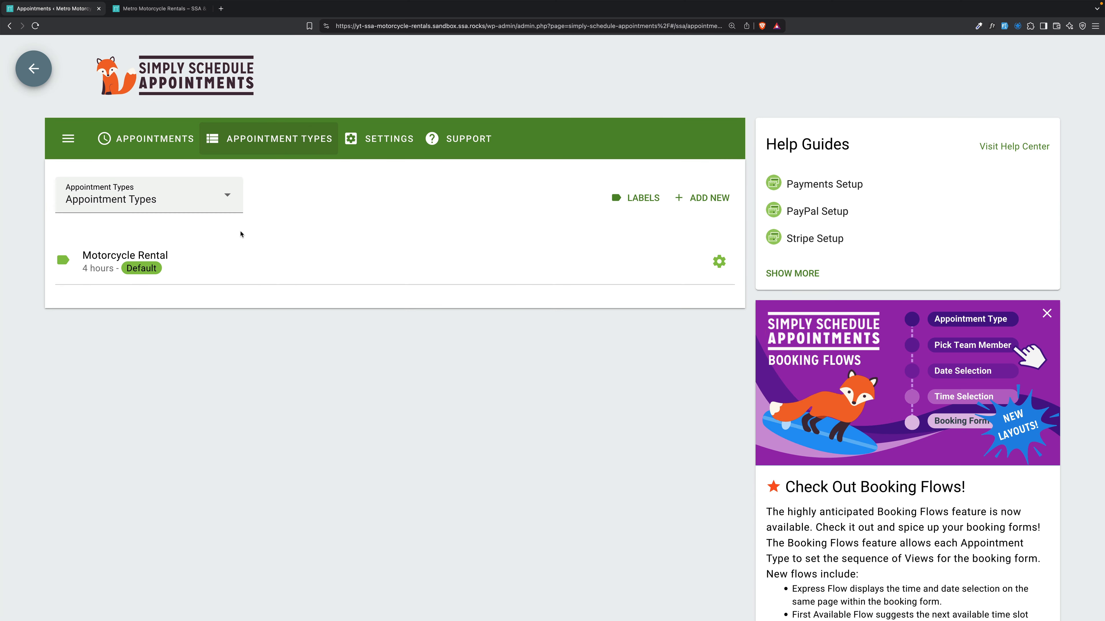
Open Motorcycle Rental for editing and expand its Payments section.
left_click(199, 265)
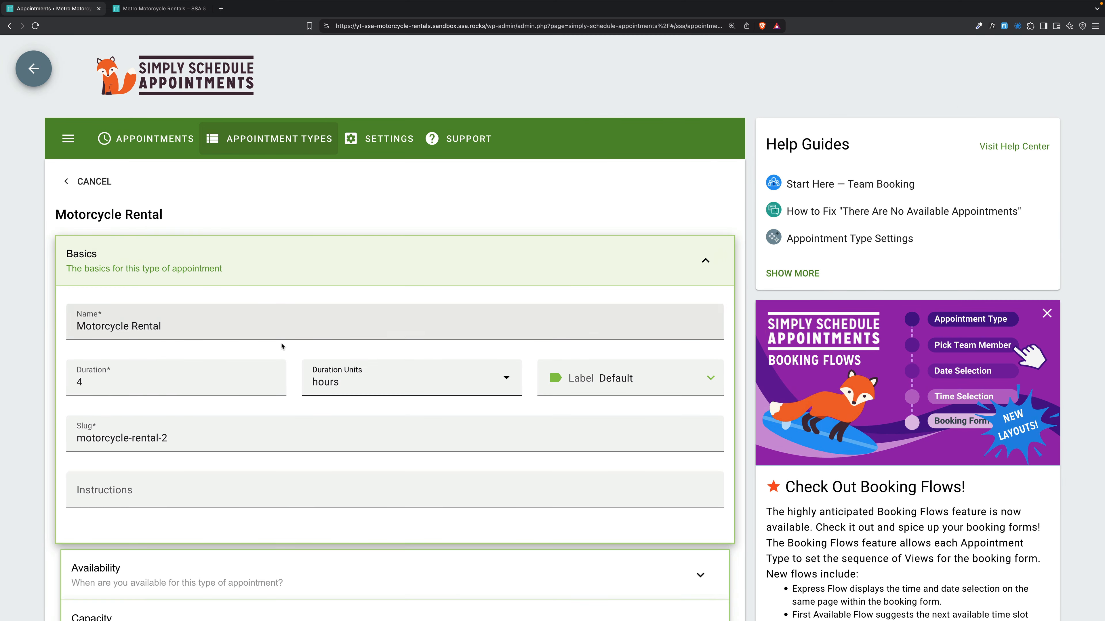
scroll(296, 346, "down", 9)
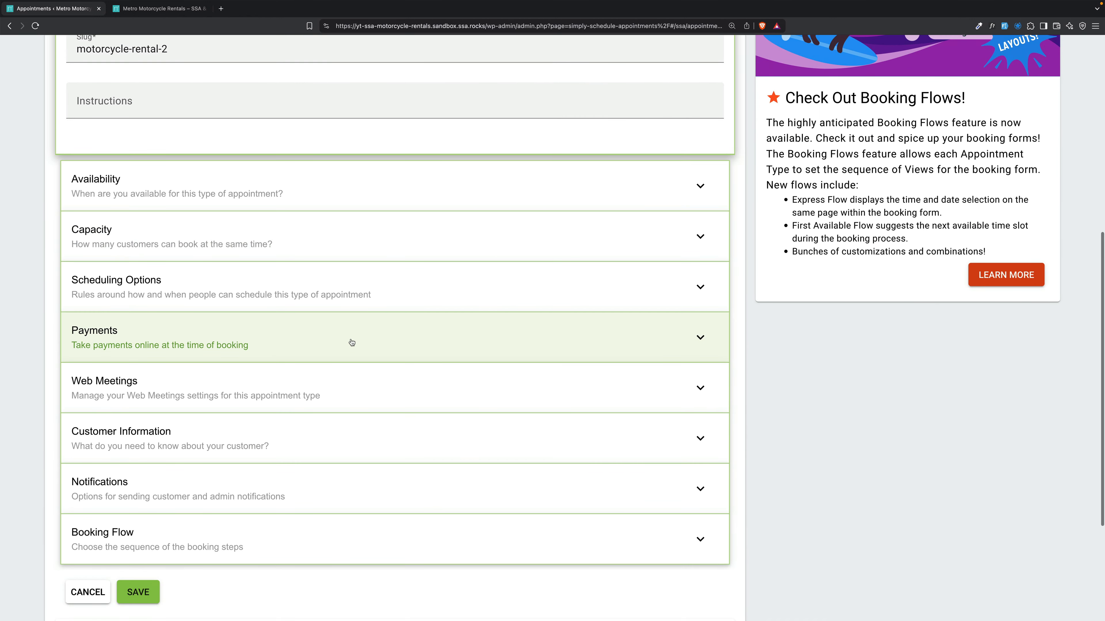
left_click(352, 344)
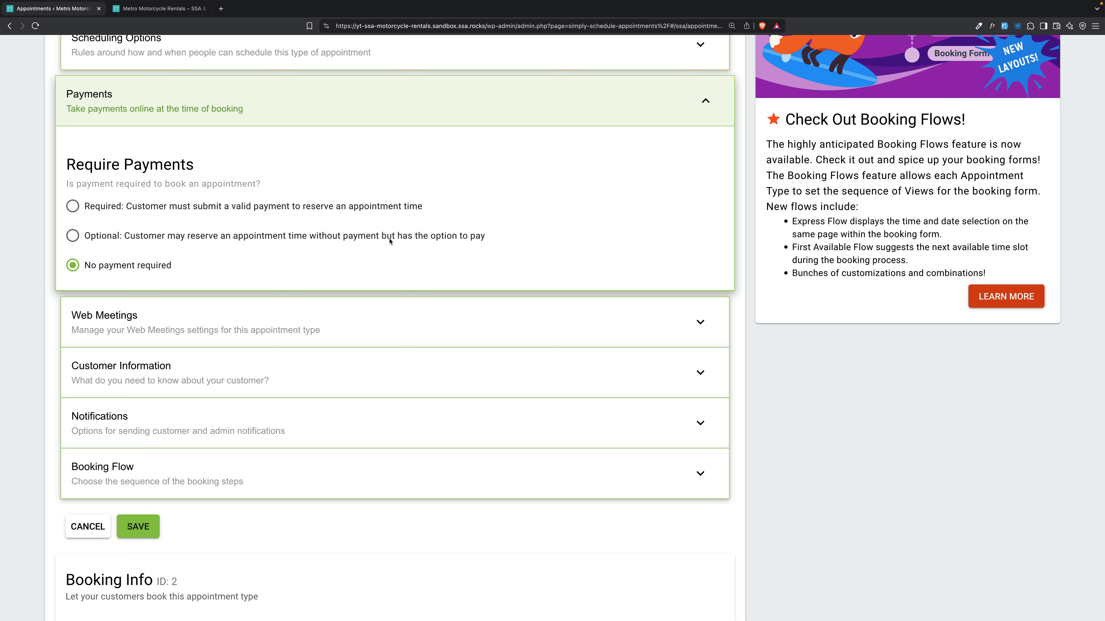
Require a $200 payment in US Dollar (USD) to book Motorcycle Rental.
left_click(288, 207)
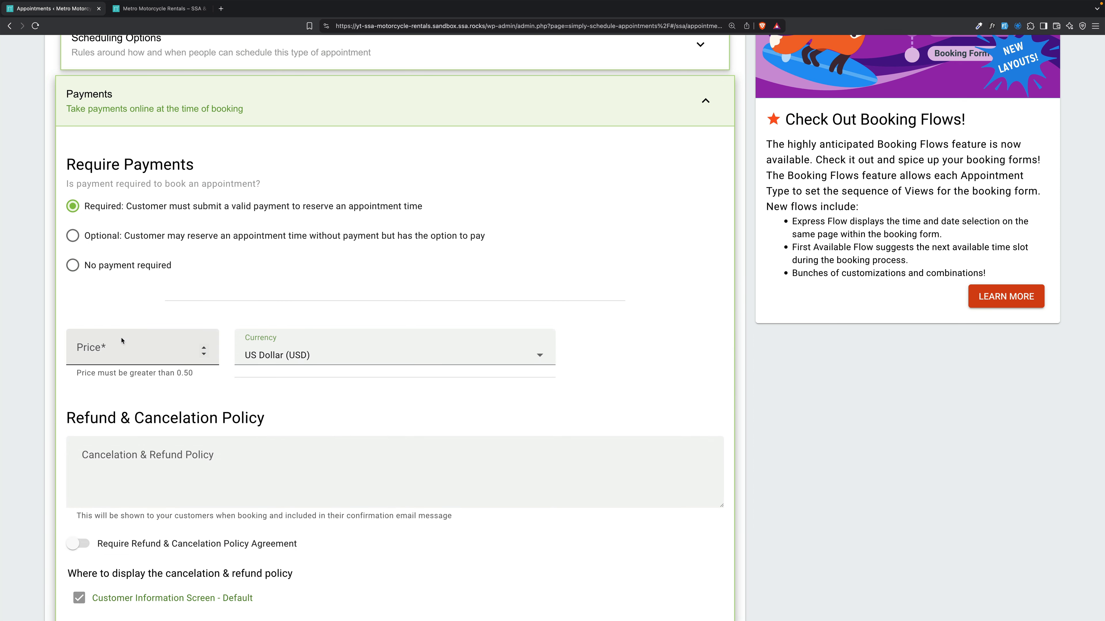
left_click(134, 342)
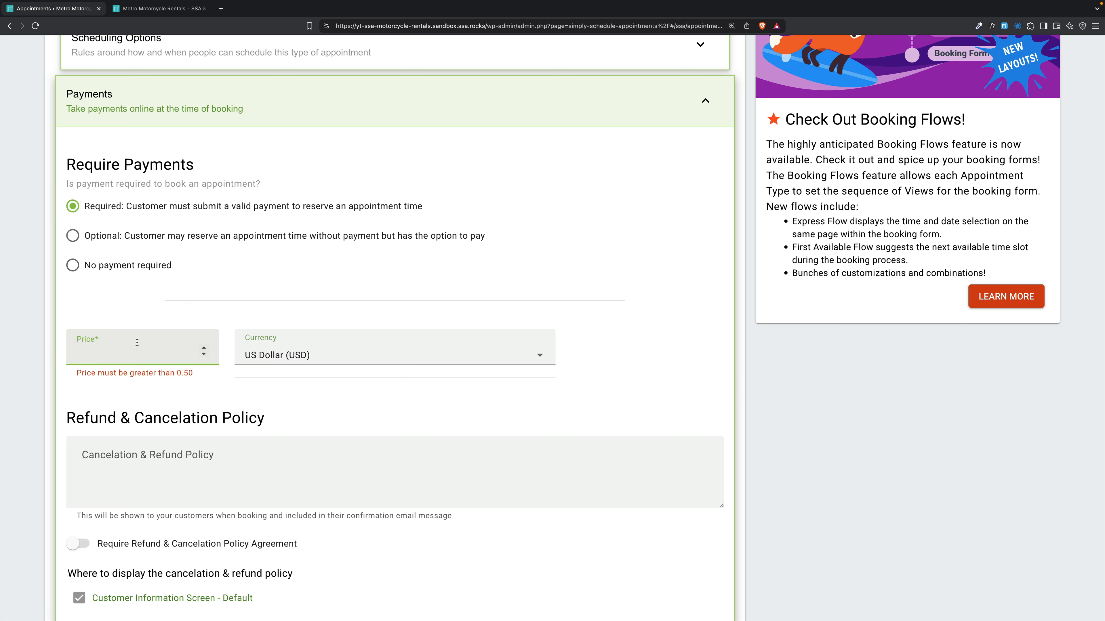
type("200")
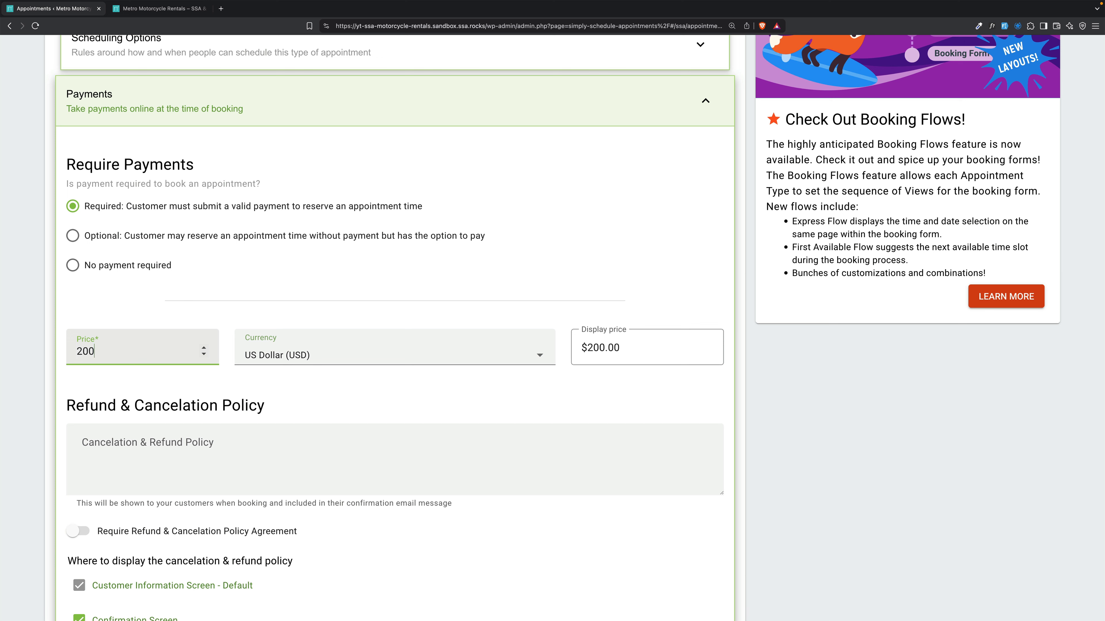
scroll(300, 253, "down", 3)
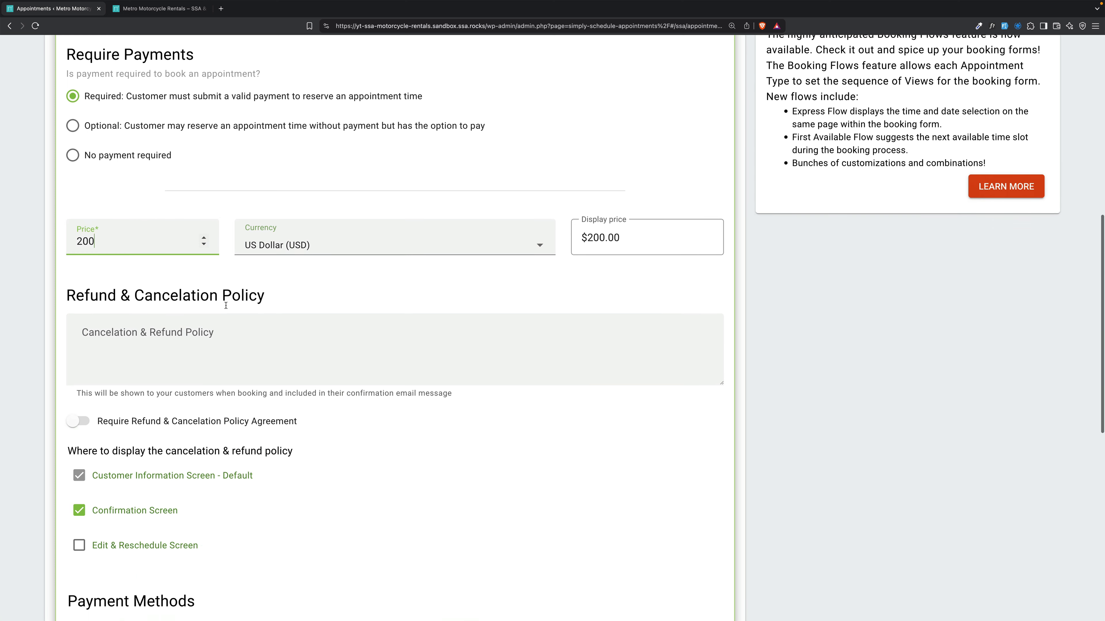
left_click(398, 235)
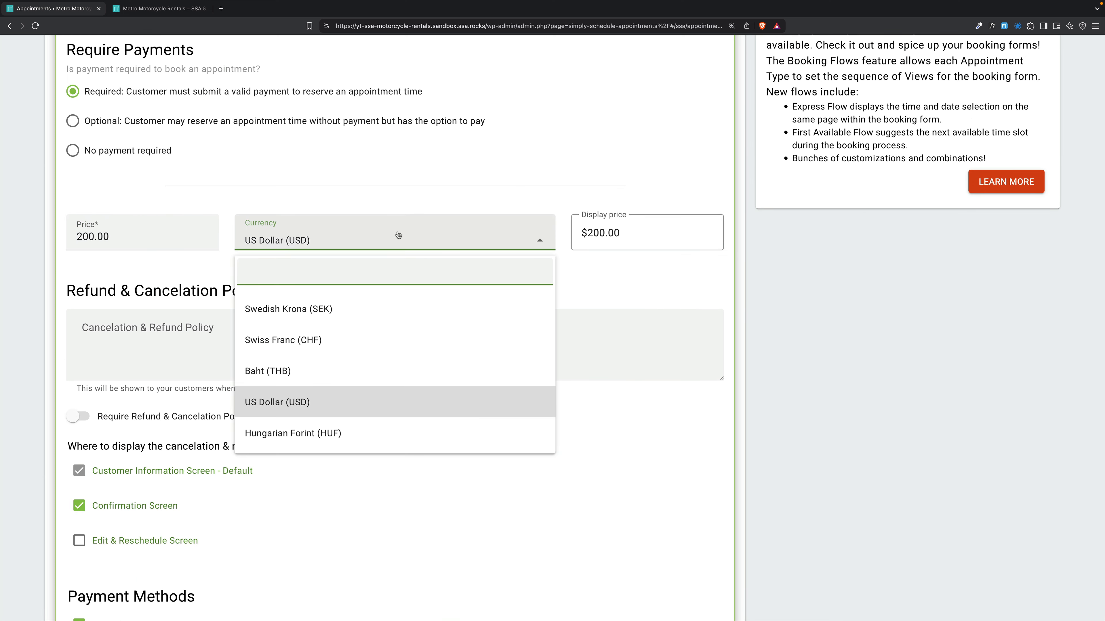
scroll(377, 338, "down", 3)
scroll(388, 333, "down", 2)
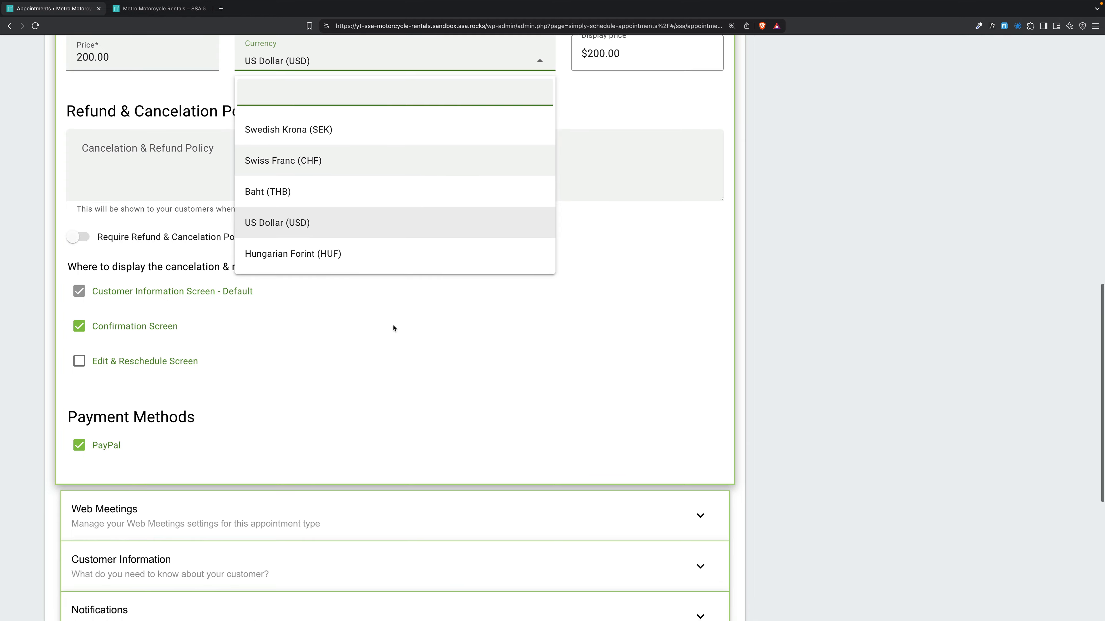
scroll(333, 138, "up", 1)
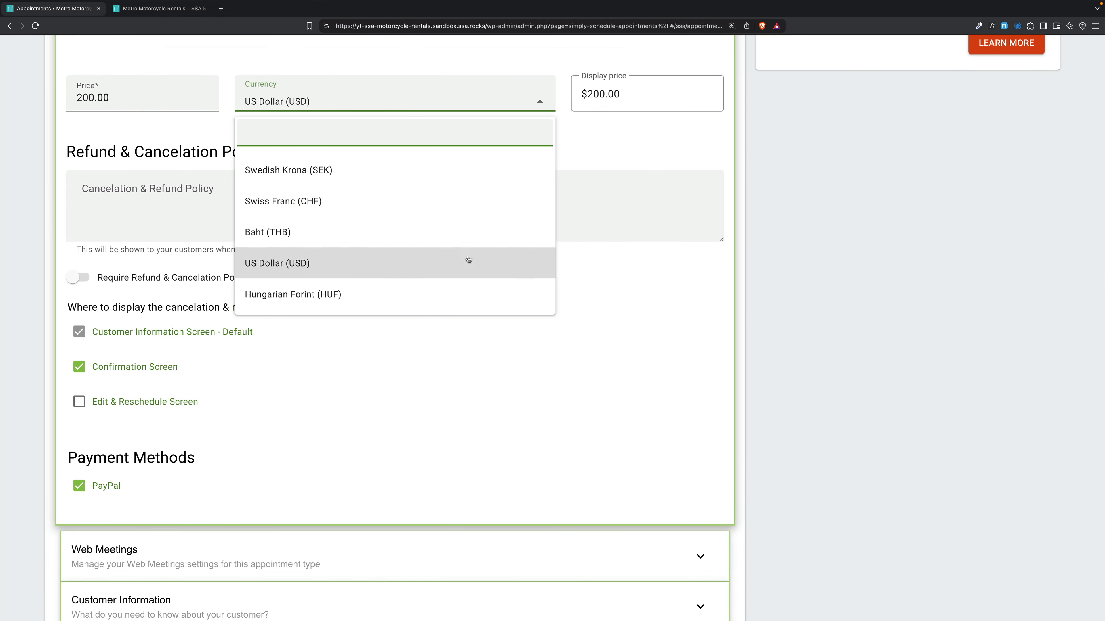
left_click(646, 296)
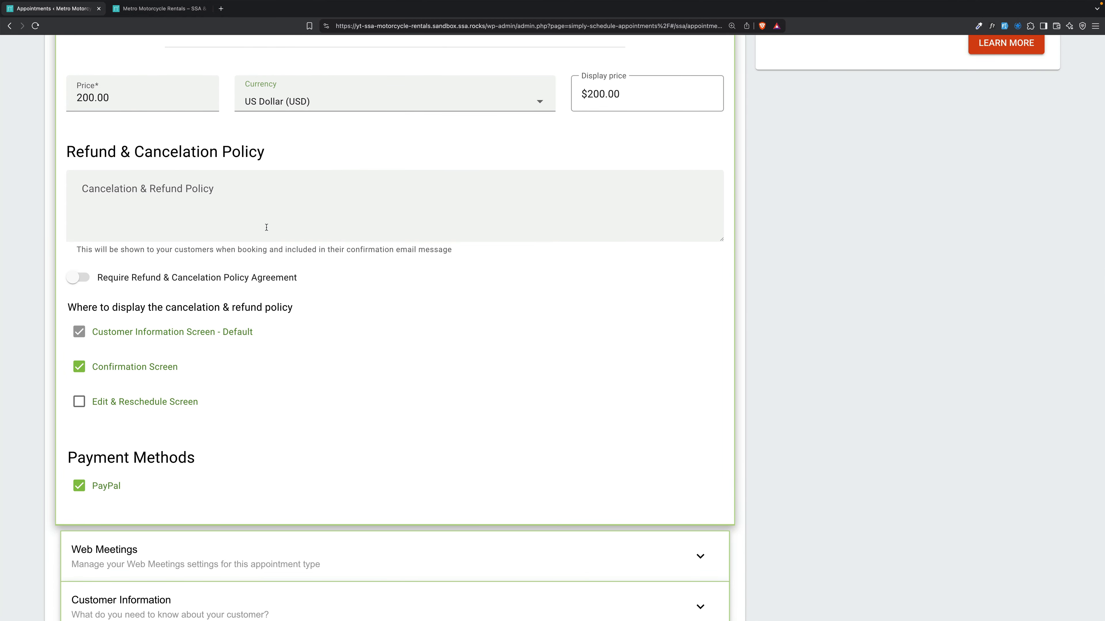
Save Motorcycle Rental with PayPal as its payment method.
left_click(256, 211)
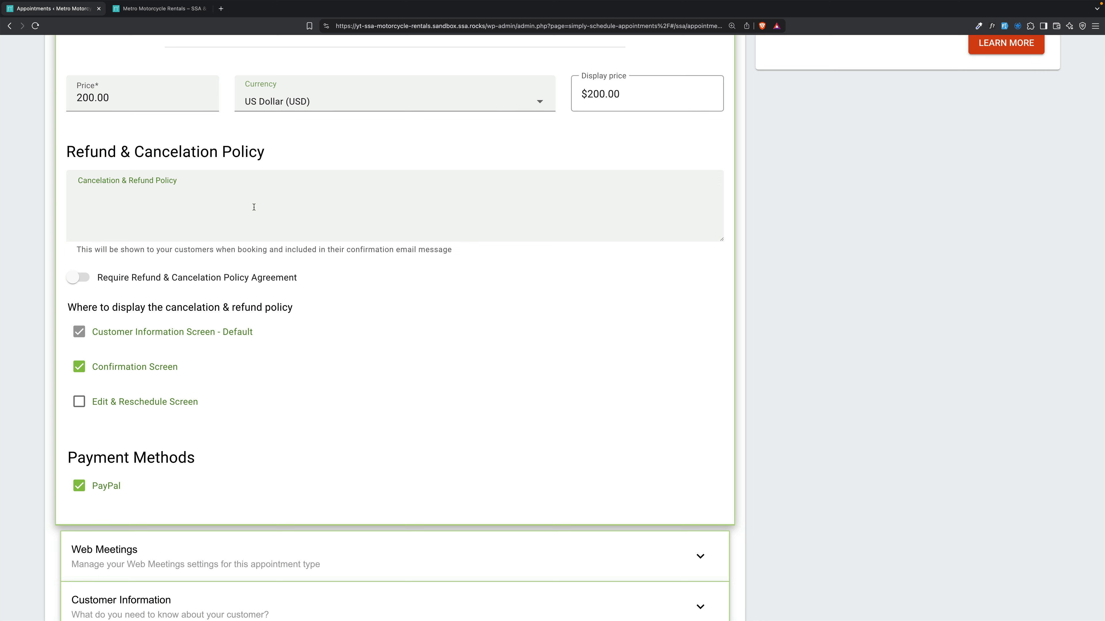
scroll(249, 219, "up", 1)
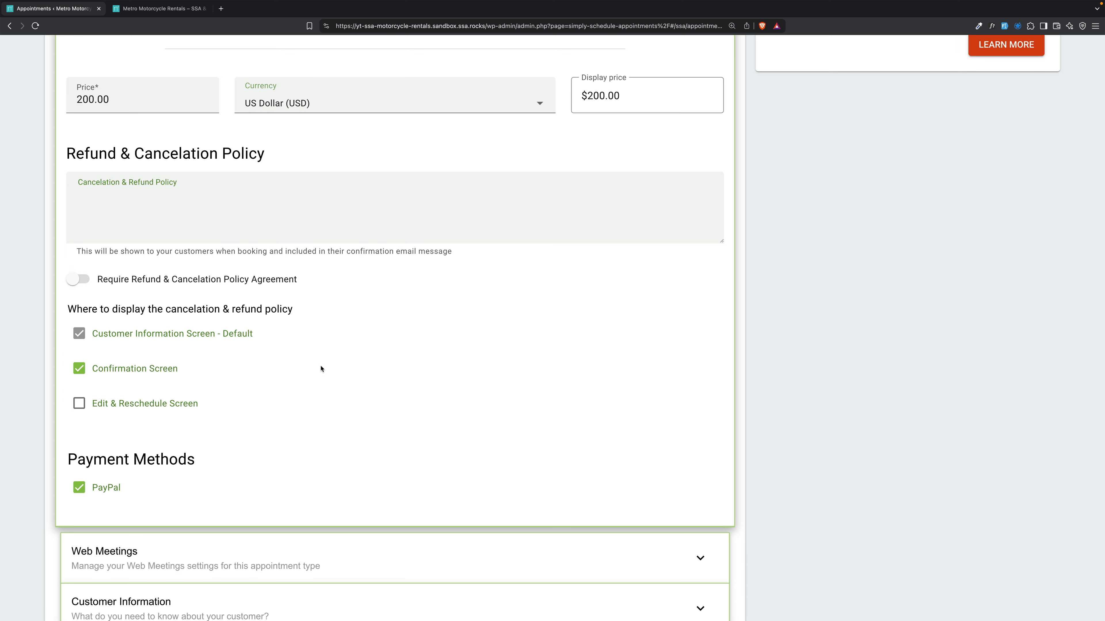
scroll(159, 487, "down", 2)
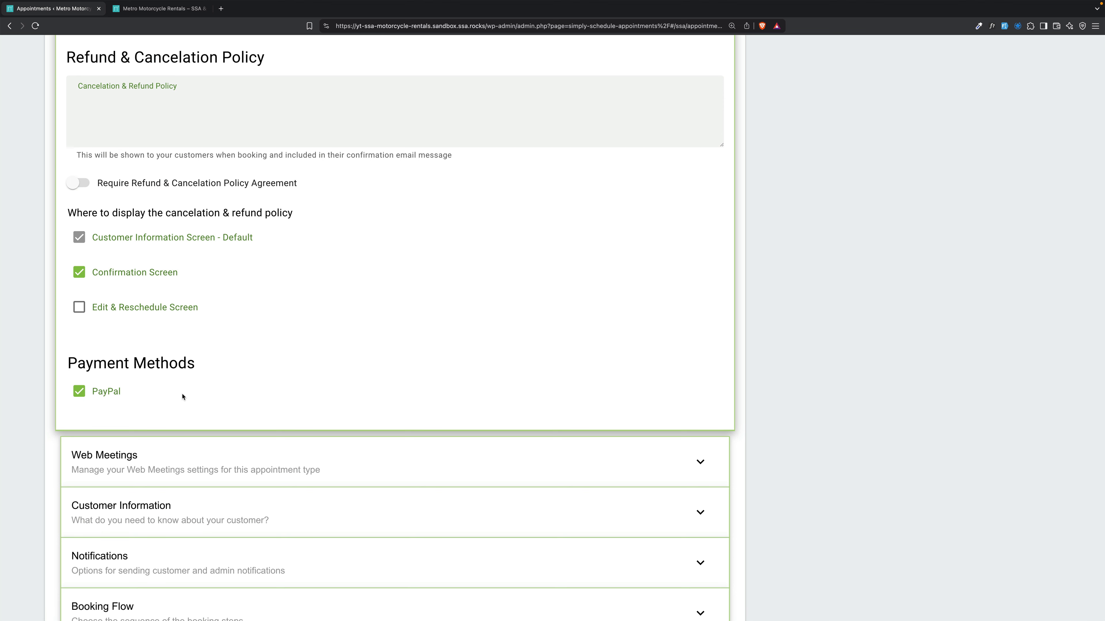
scroll(182, 396, "down", 10)
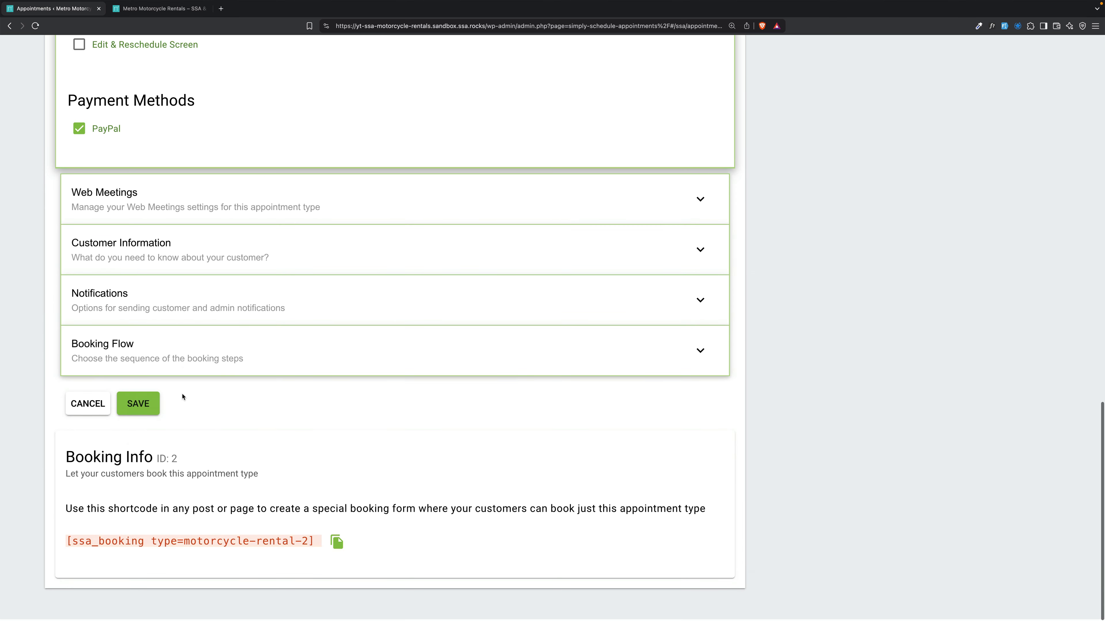
left_click(148, 408)
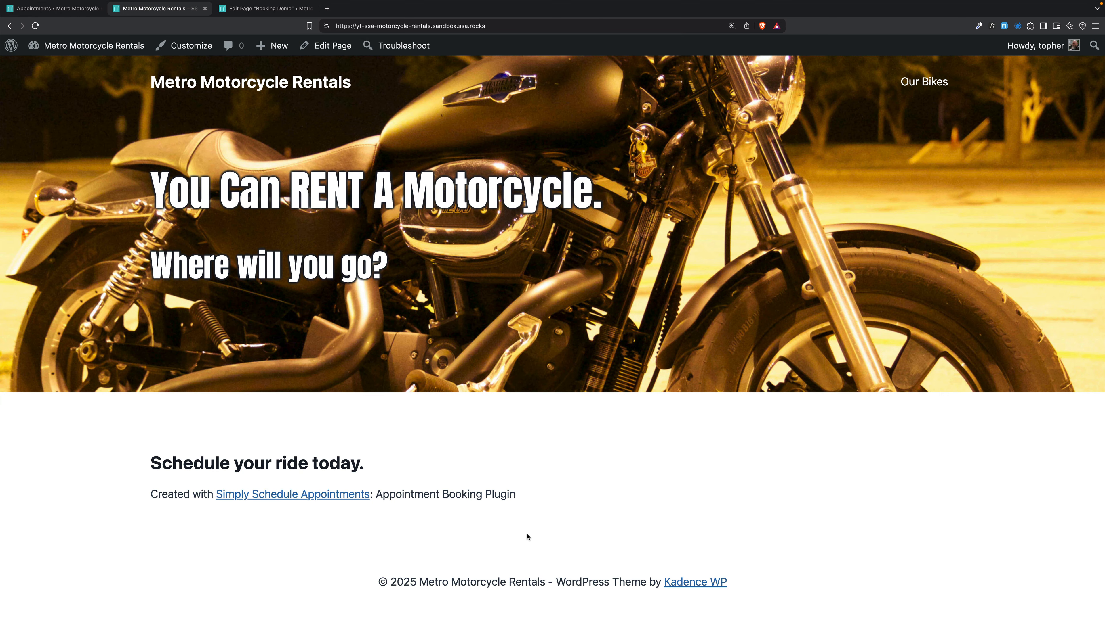
Insert an Appointment Booking Form block into the empty group below 'Schedule your ride today.'.
left_click(252, 9)
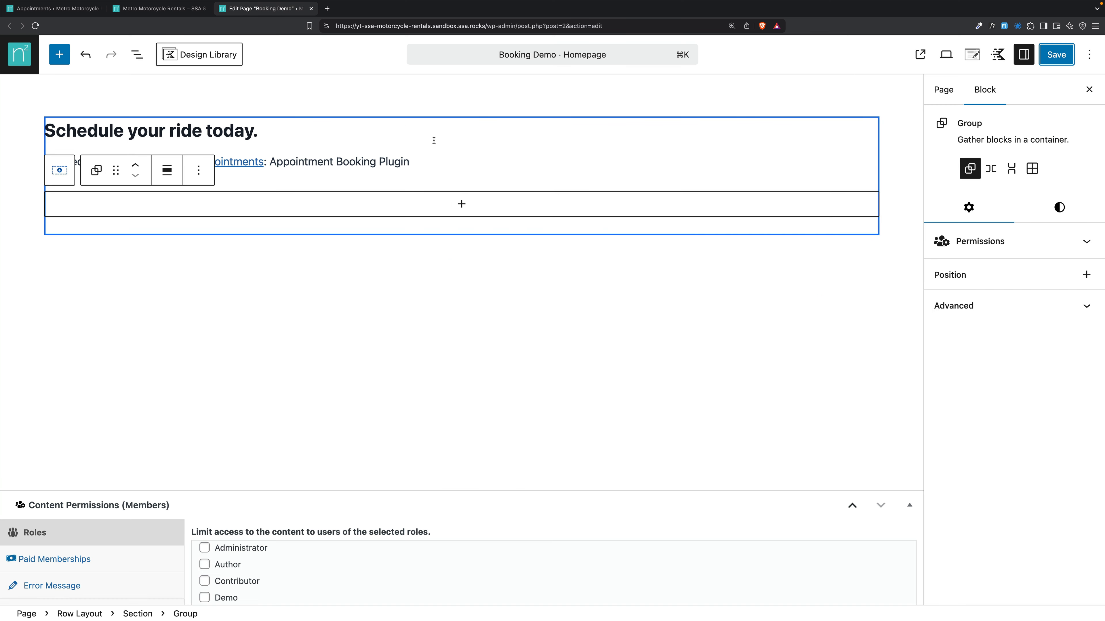
left_click(513, 166)
left_click(444, 211)
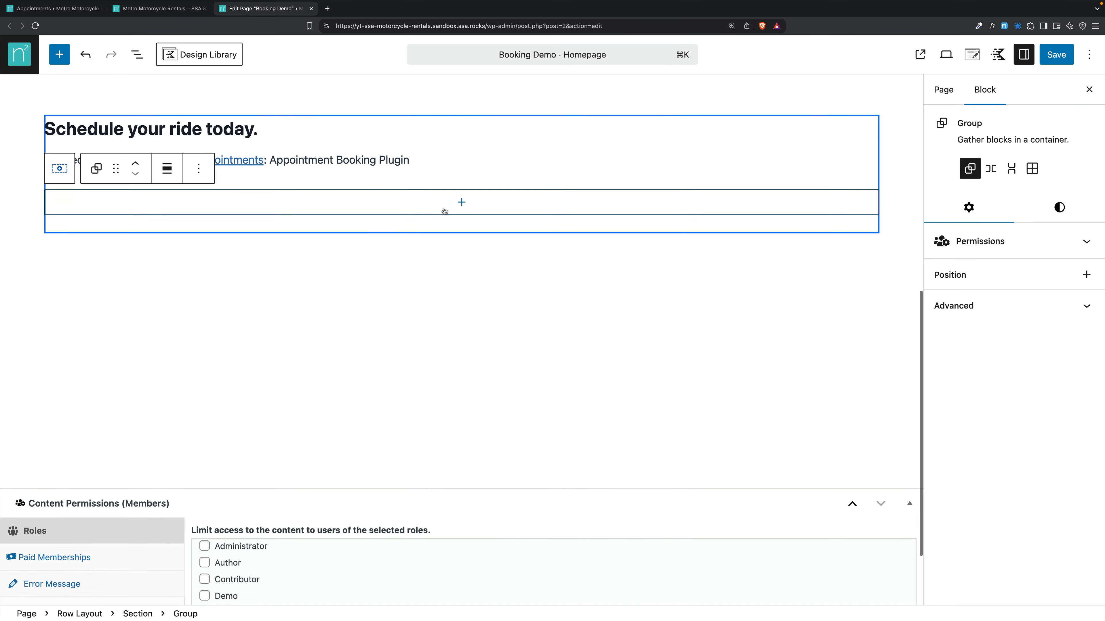
left_click(460, 202)
type("sim")
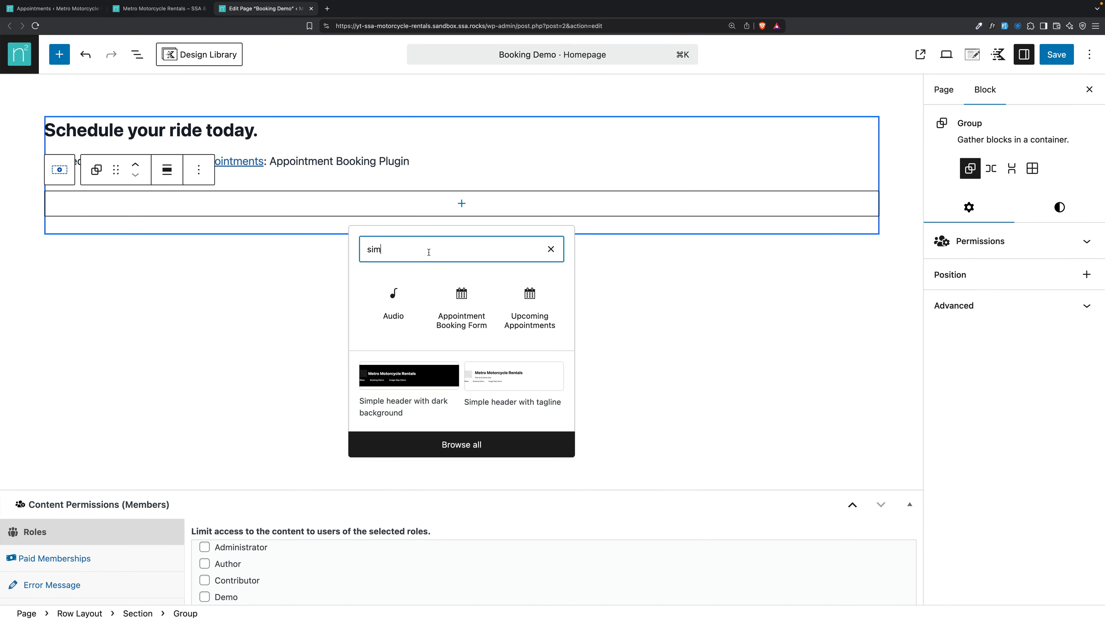
left_click(461, 295)
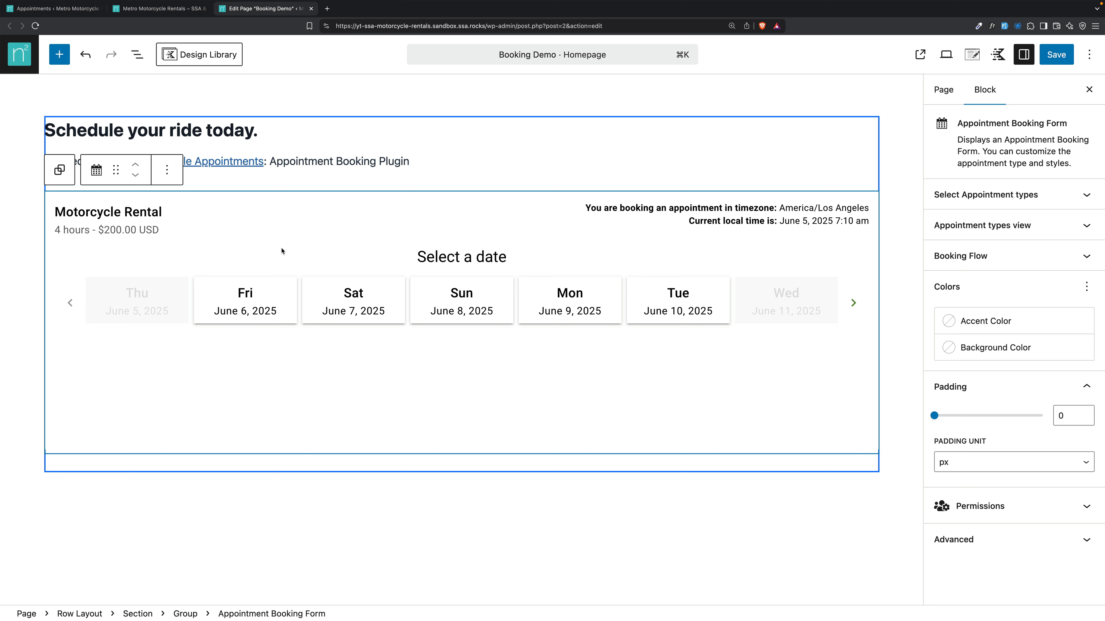
Review the form's appointment type filter, types view and booking flow, keeping the default layout.
left_click(1072, 196)
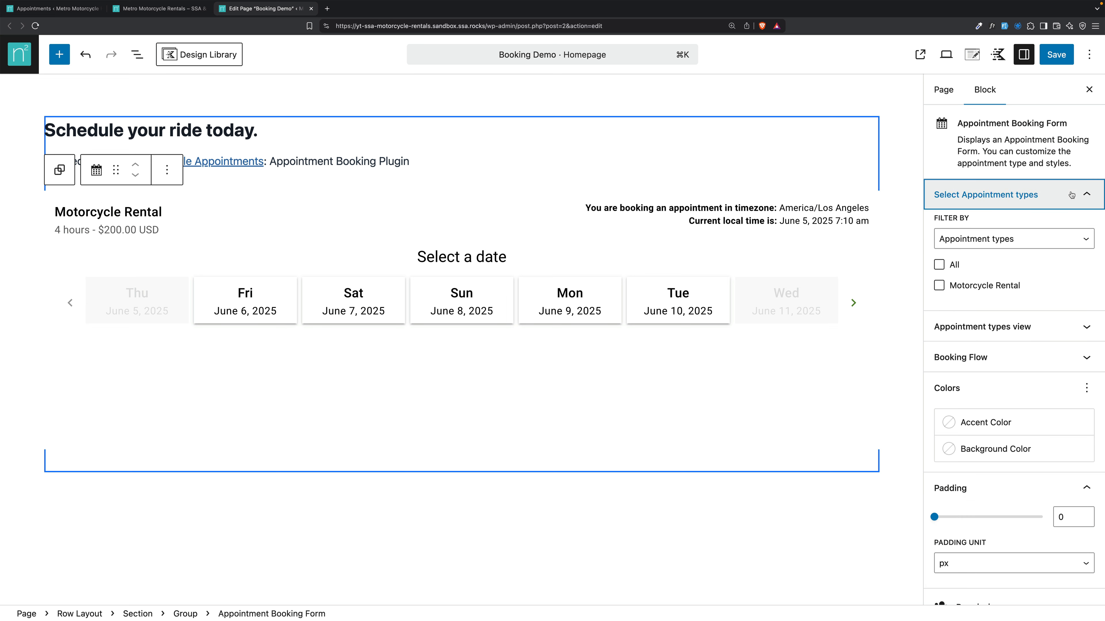
left_click(1062, 238)
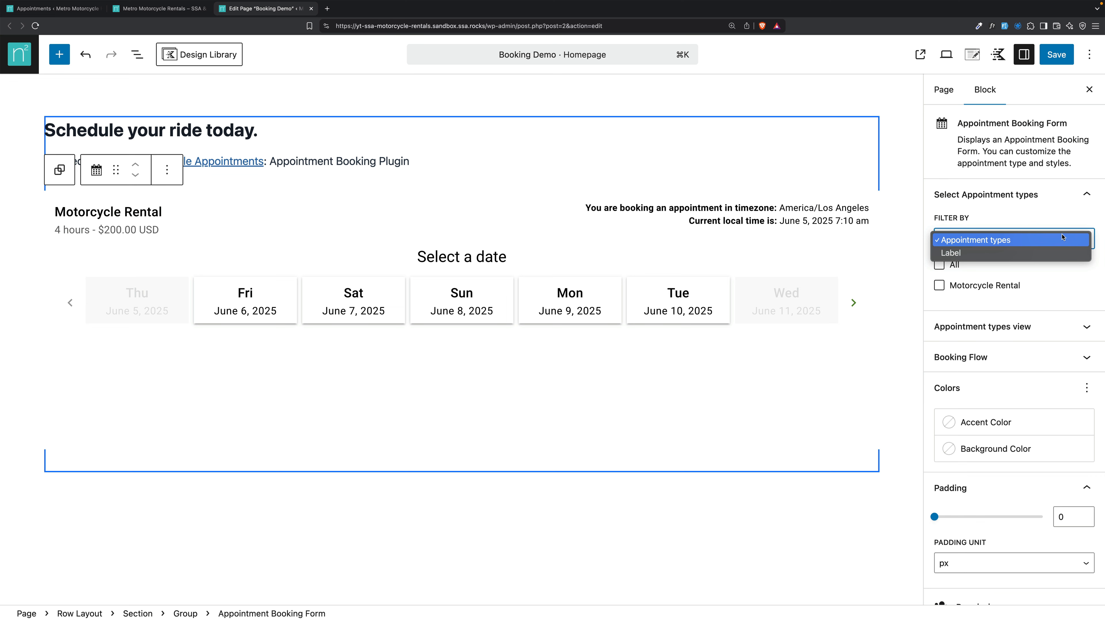
left_click(1062, 239)
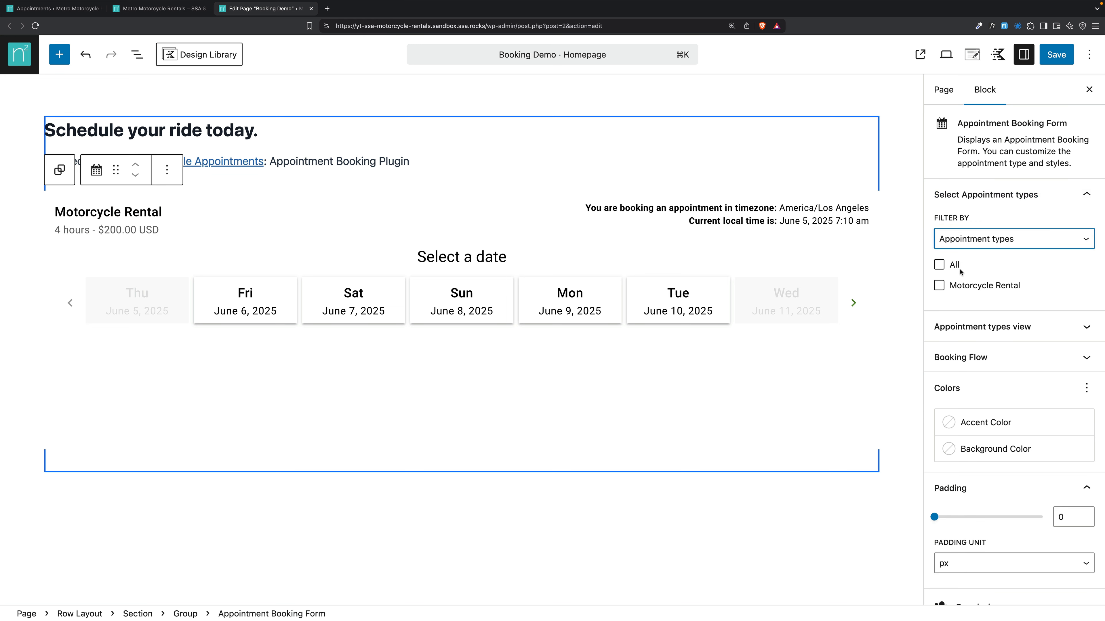
left_click(1067, 194)
left_click(1039, 224)
left_click(1014, 310)
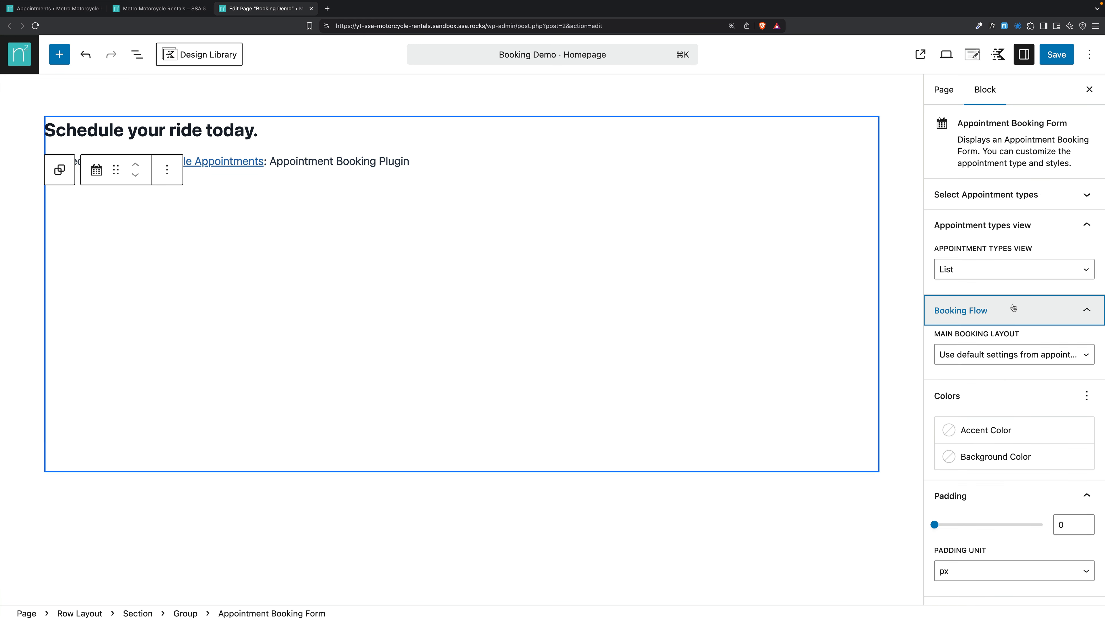
left_click(996, 355)
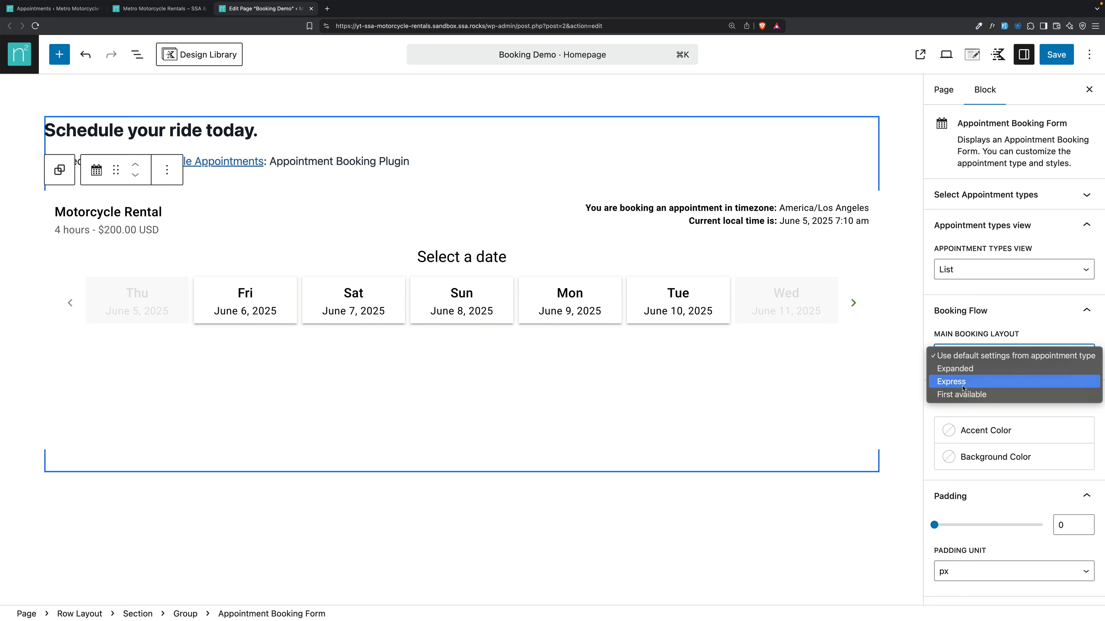
left_click(979, 334)
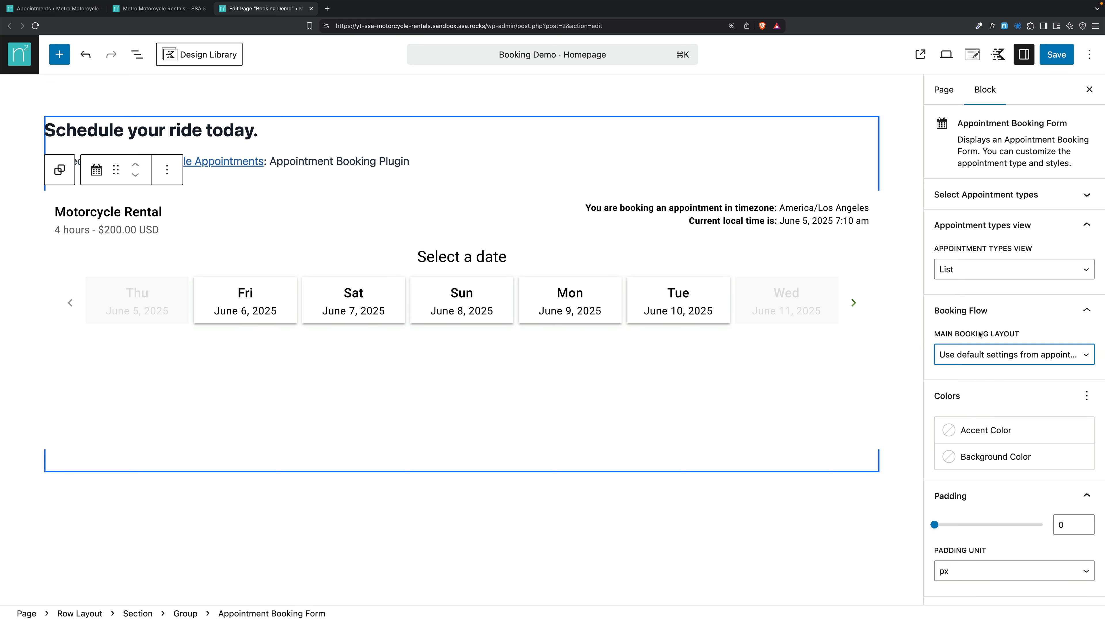
Save the Booking Demo homepage and view the booking form on the live site.
scroll(967, 485, "down", 3)
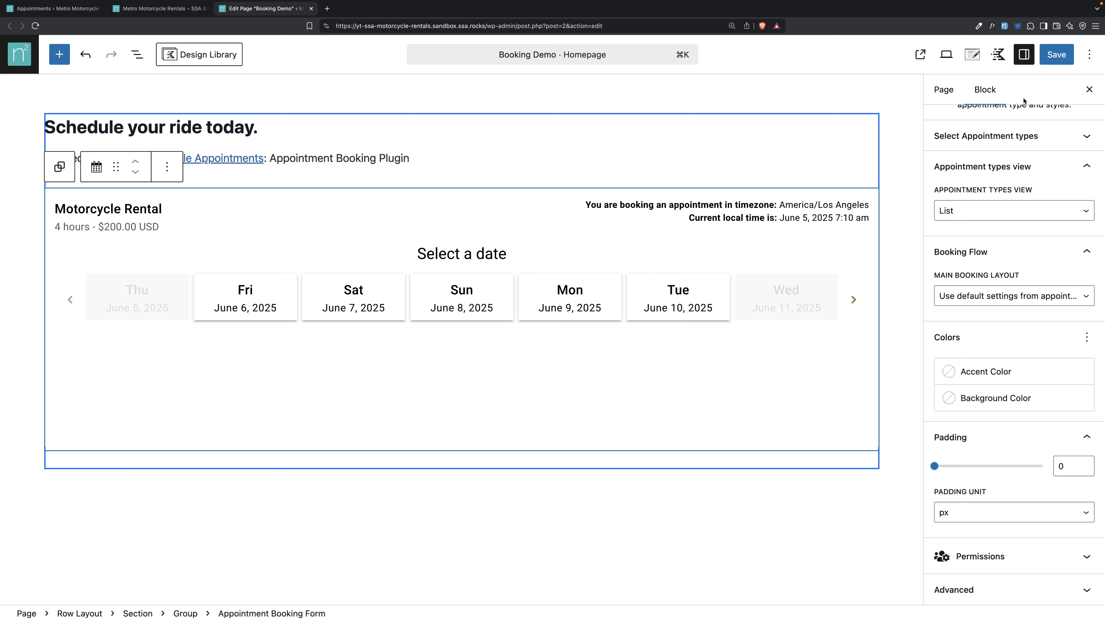
left_click(1056, 54)
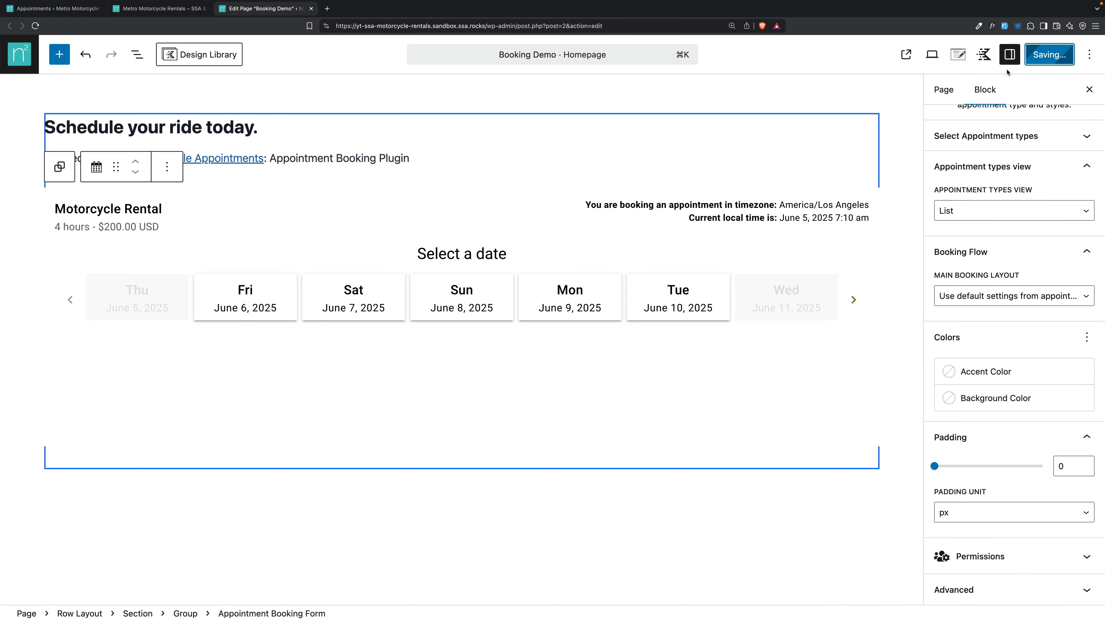
left_click(171, 10)
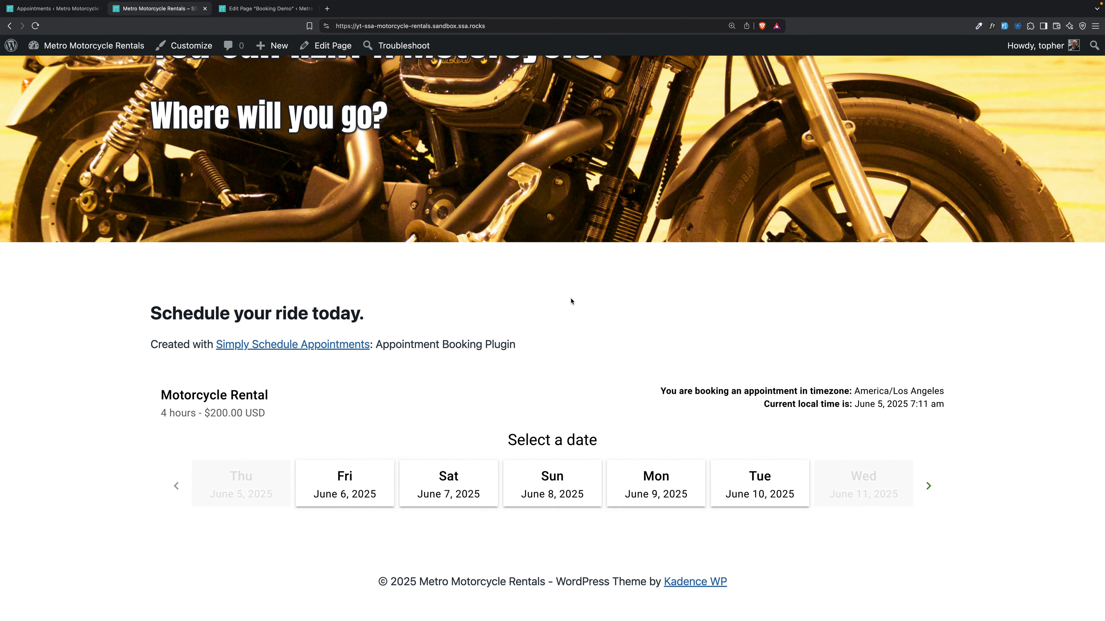
Book Fri June 6 at 9:00 AM with the customer's name, e-mail and driver's license number, then confirm and pay.
left_click(359, 477)
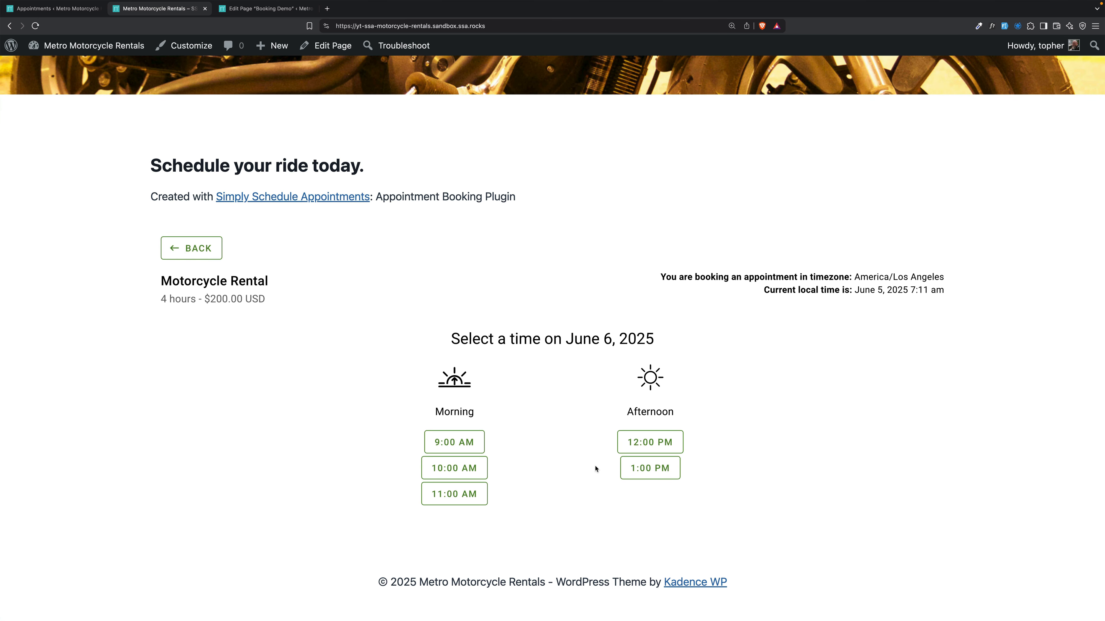
left_click(467, 444)
left_click(299, 242)
type("Topher")
key("Tab")
type("topher@example.com")
key("Tab")
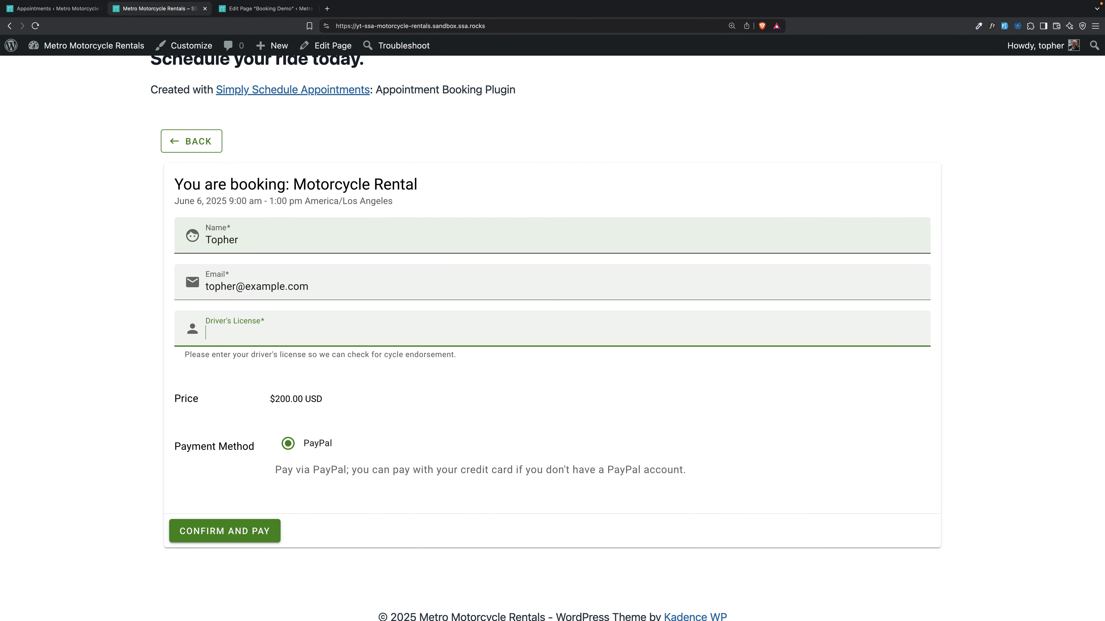
type("D1234567890")
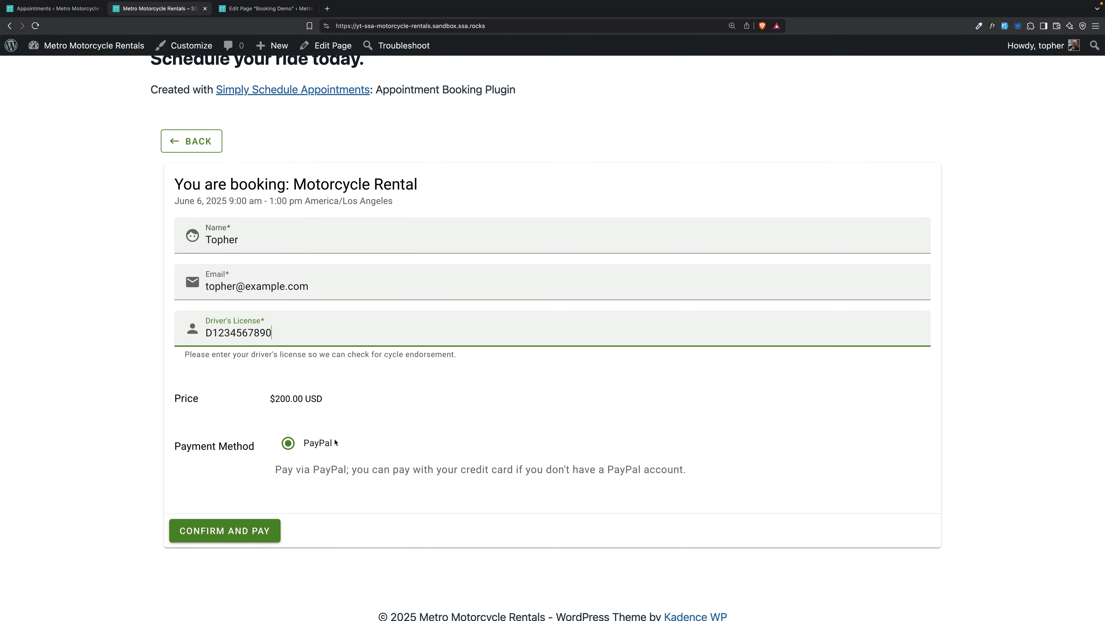
left_click(261, 529)
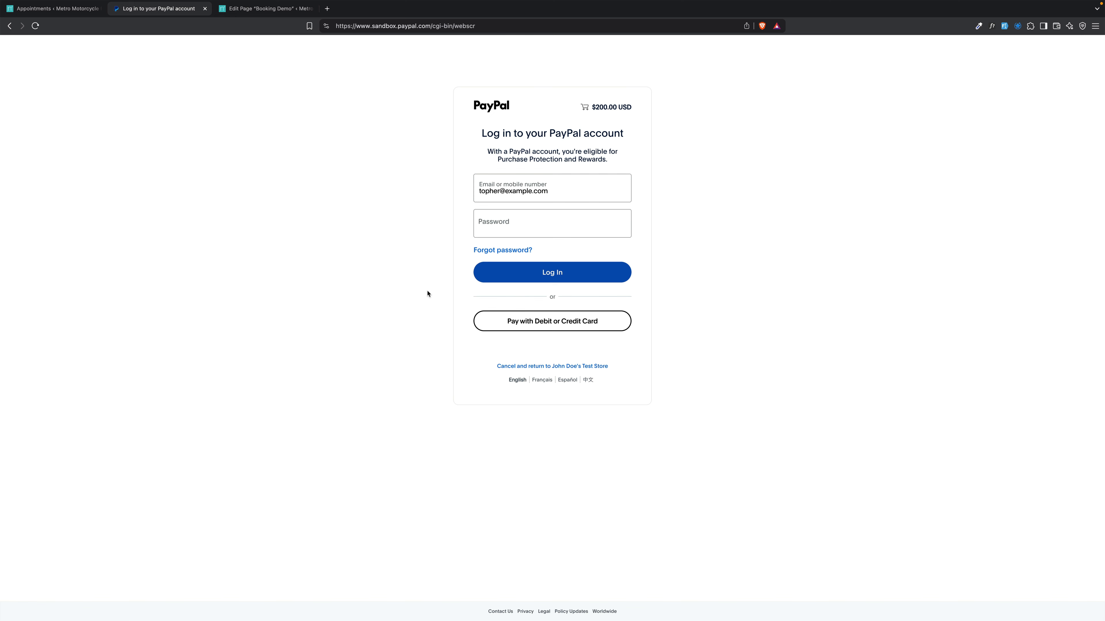
Cancel the $200.00 PayPal sandbox payment and scroll back up the returned booking form.
left_click(564, 366)
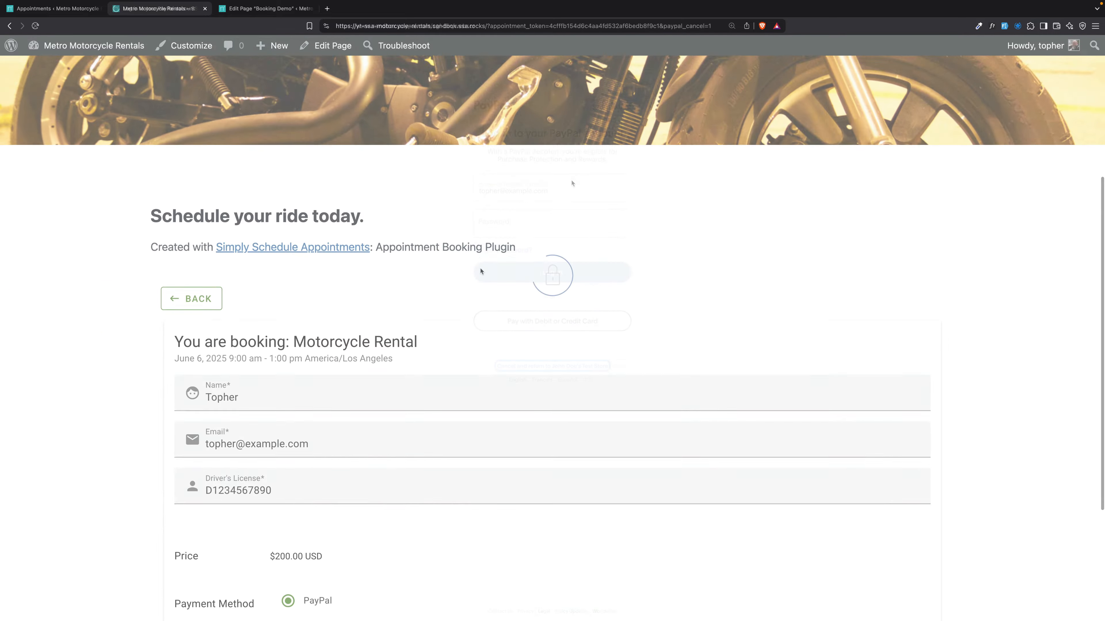
scroll(480, 271, "down", 5)
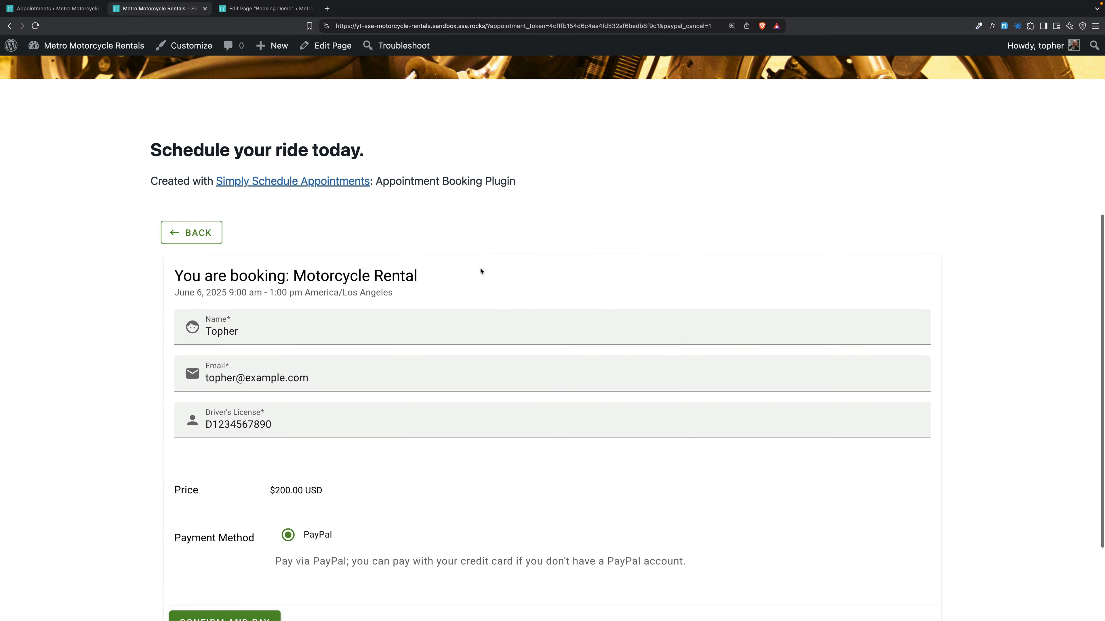
scroll(481, 271, "up", 5)
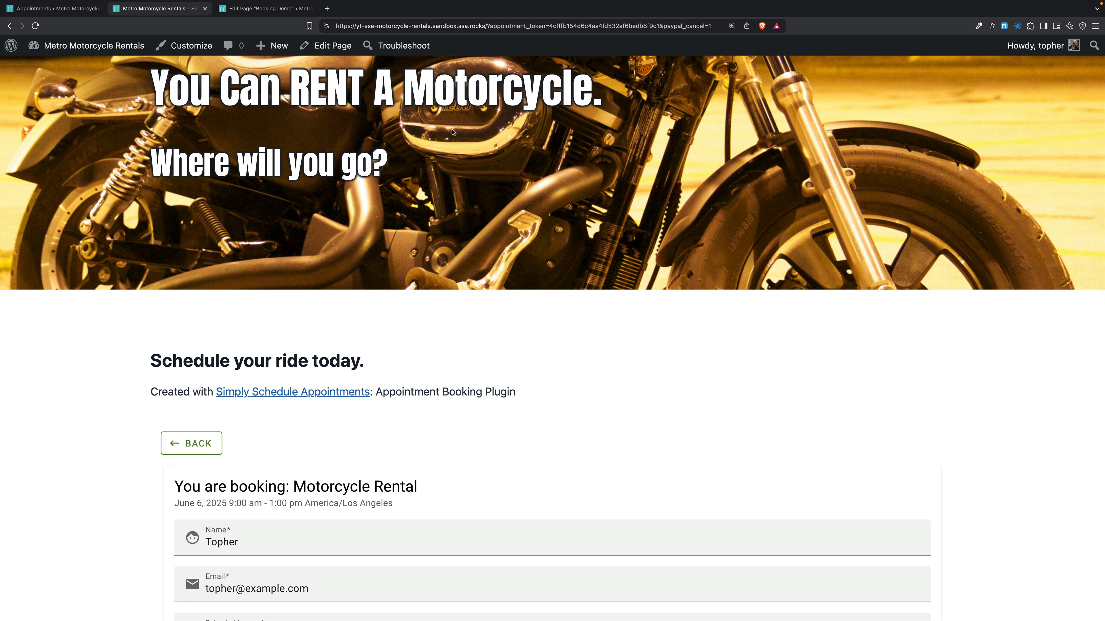
scroll(452, 132, "up", 3)
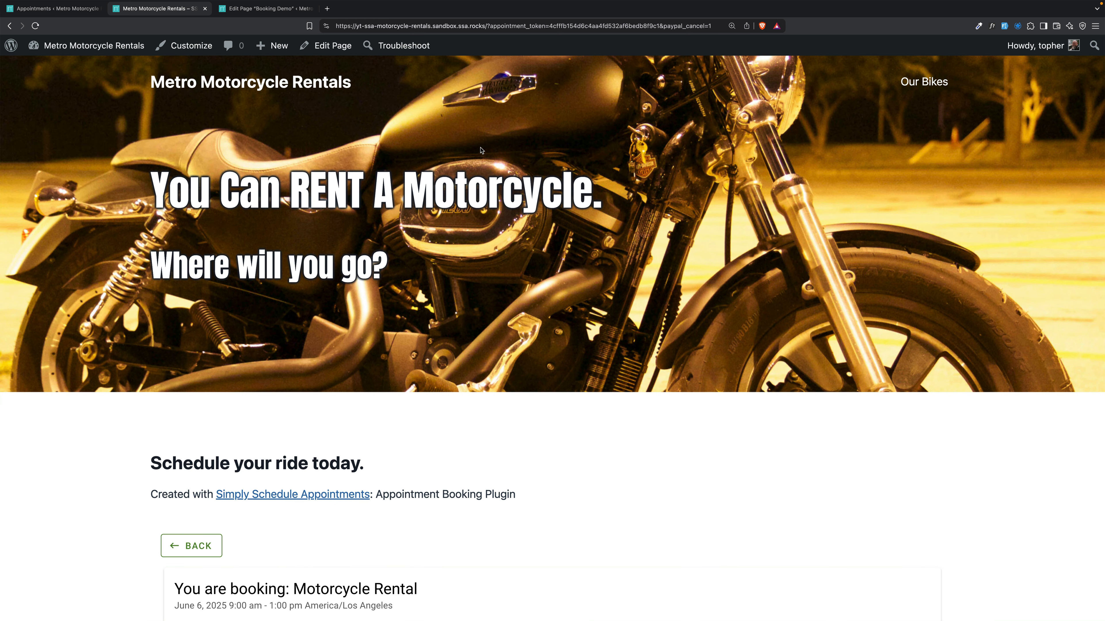